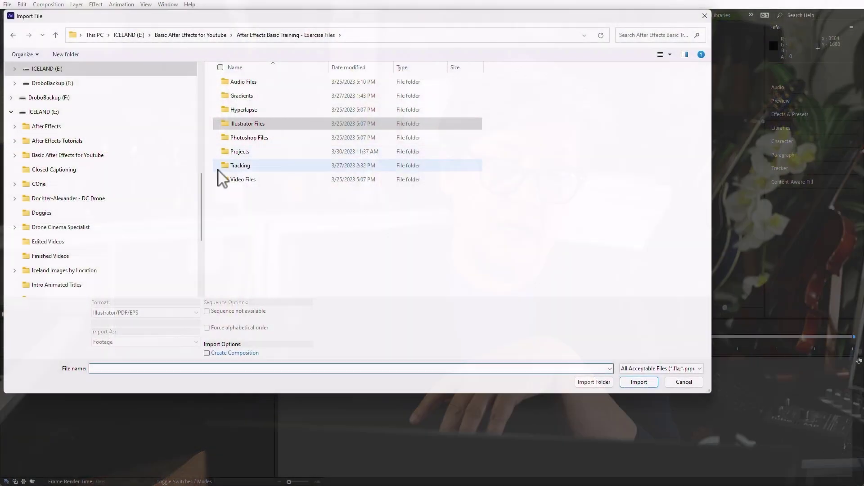
# Import Hover.mp4 from the Video Files folder and drag it into the timeline to create the Hover comp.
pyautogui.doubleClick(233, 181)
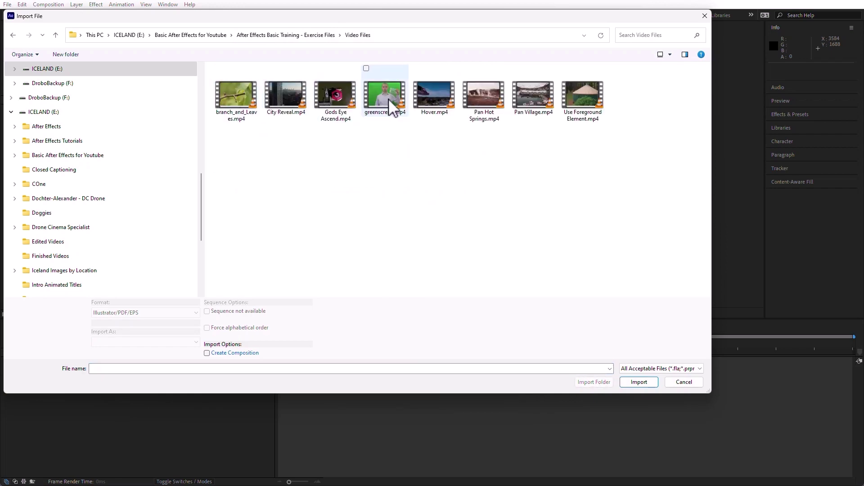
pyautogui.doubleClick(434, 101)
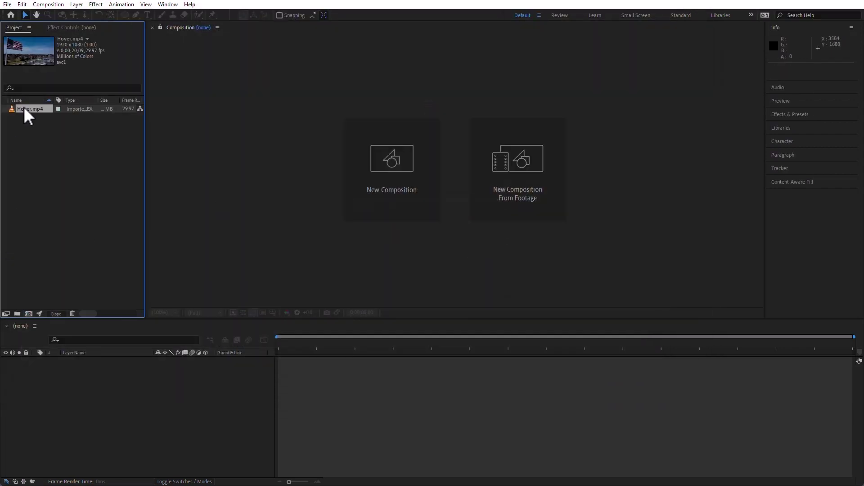
pyautogui.moveTo(15, 111); pyautogui.dragTo(101, 430)
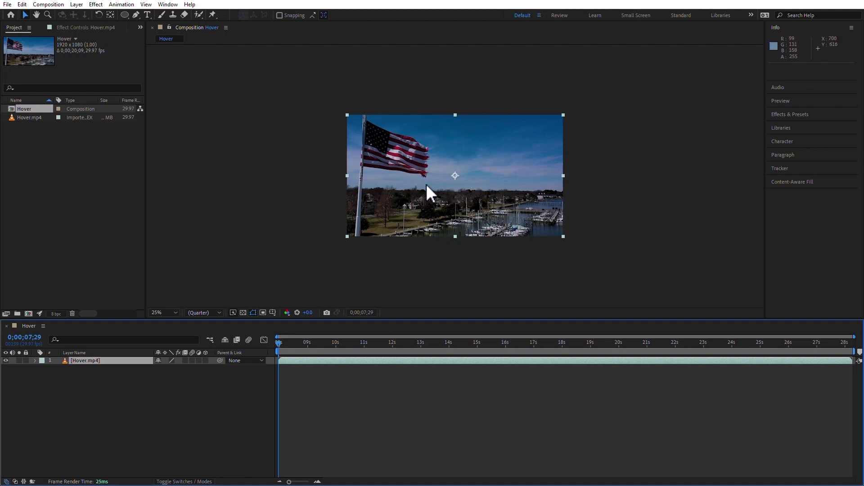
pyautogui.press('.')
pyautogui.press('.')
pyautogui.press('.')
pyautogui.press('.')
pyautogui.press('.')
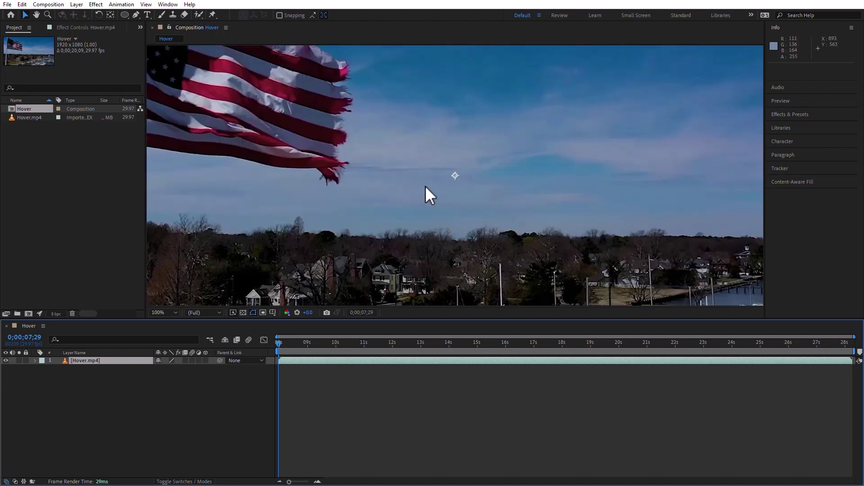
pyautogui.scroll(-10, 427, 185)
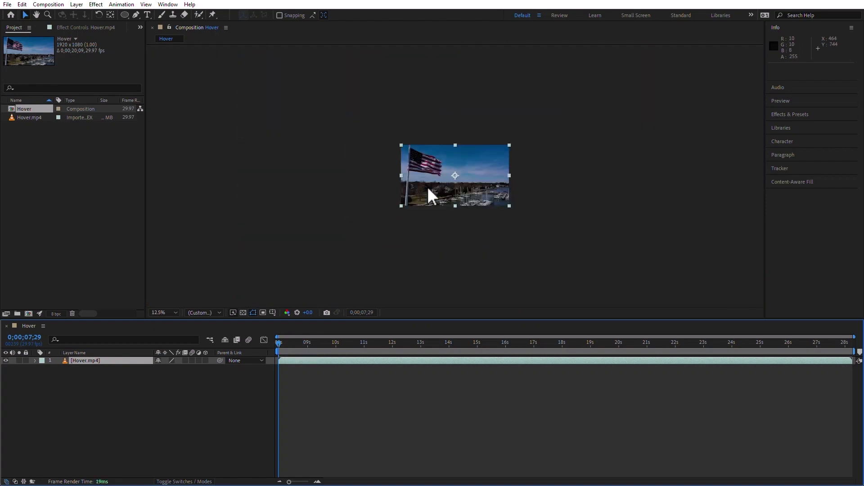
pyautogui.scroll(10, 428, 186)
pyautogui.scroll(-3, 428, 187)
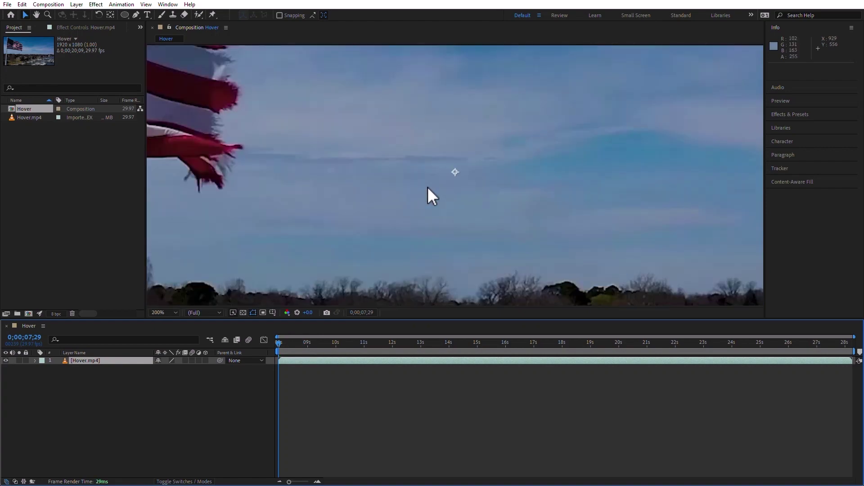
pyautogui.scroll(3, 427, 187)
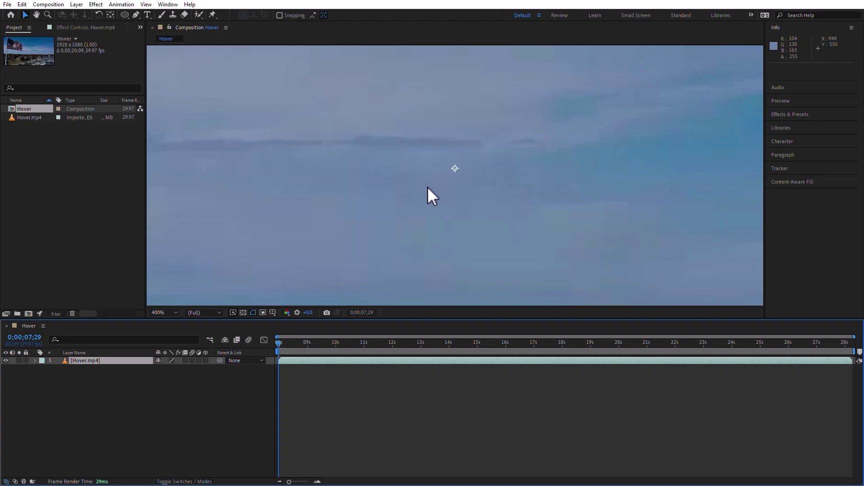
pyautogui.press('h')
pyautogui.moveTo(261, 120); pyautogui.dragTo(650, 196)
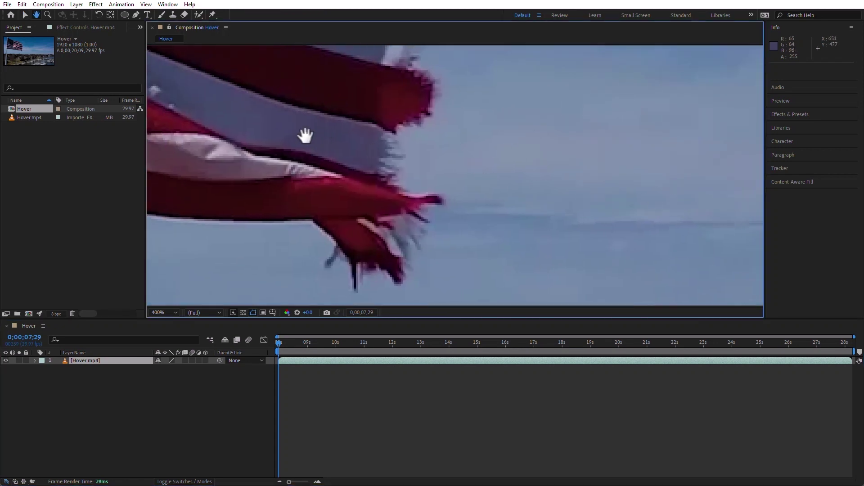
pyautogui.moveTo(305, 135); pyautogui.dragTo(606, 218)
pyautogui.moveTo(245, 88); pyautogui.dragTo(511, 305)
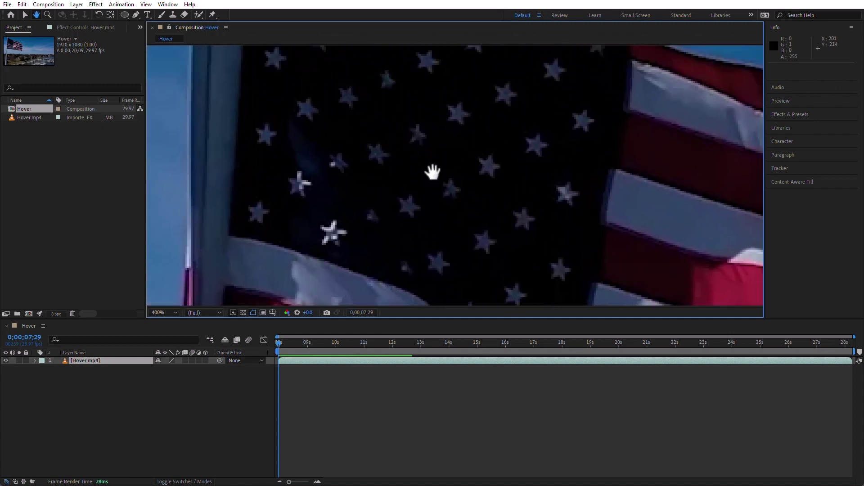
pyautogui.moveTo(433, 172); pyautogui.dragTo(249, 170)
pyautogui.moveTo(454, 154); pyautogui.dragTo(414, 149)
pyautogui.moveTo(549, 176); pyautogui.dragTo(448, 131)
pyautogui.press('v')
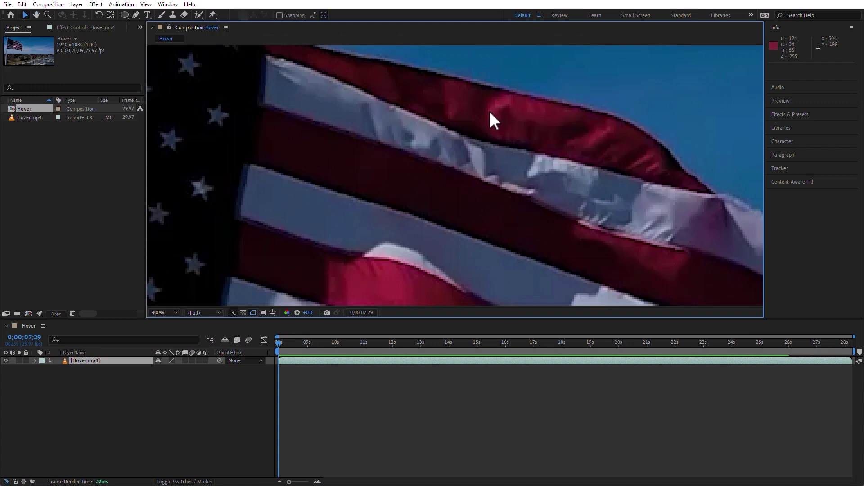
pyautogui.click(38, 18)
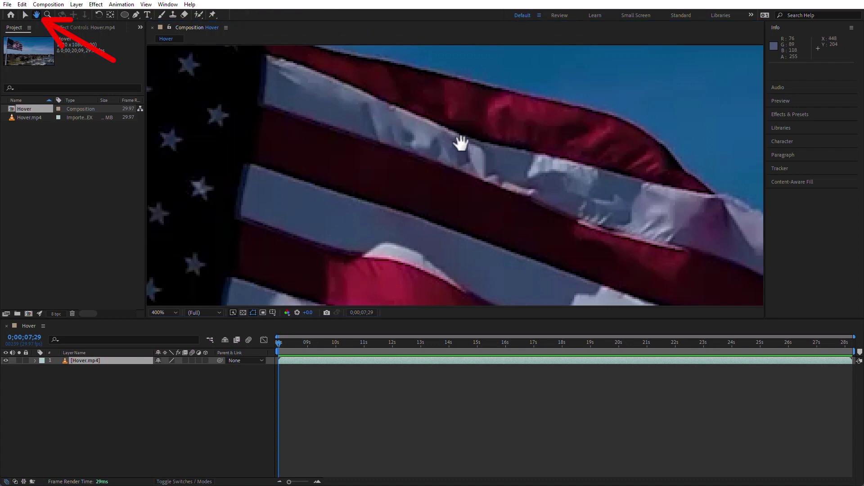
pyautogui.moveTo(459, 141)
pyautogui.mouseDown()
pyautogui.moveTo(447, 180)
pyautogui.moveTo(468, 144)
pyautogui.mouseUp()
pyautogui.click(26, 14)
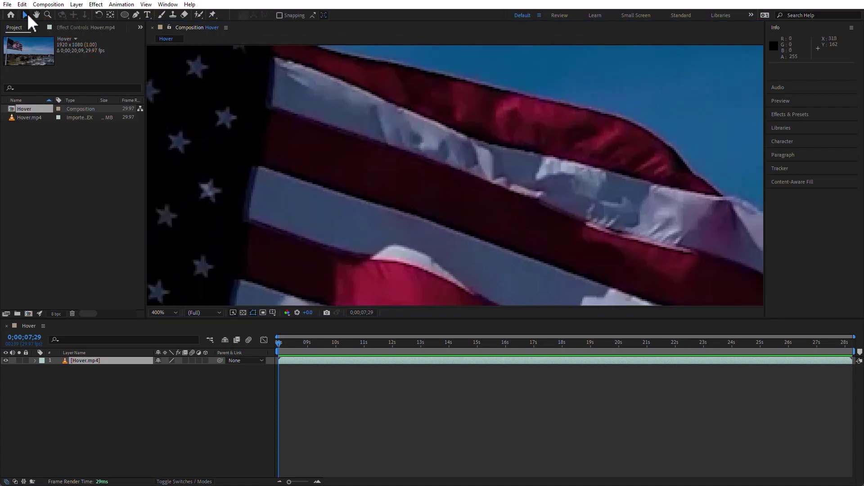
pyautogui.press('h')
pyautogui.moveTo(386, 180); pyautogui.dragTo(637, 91)
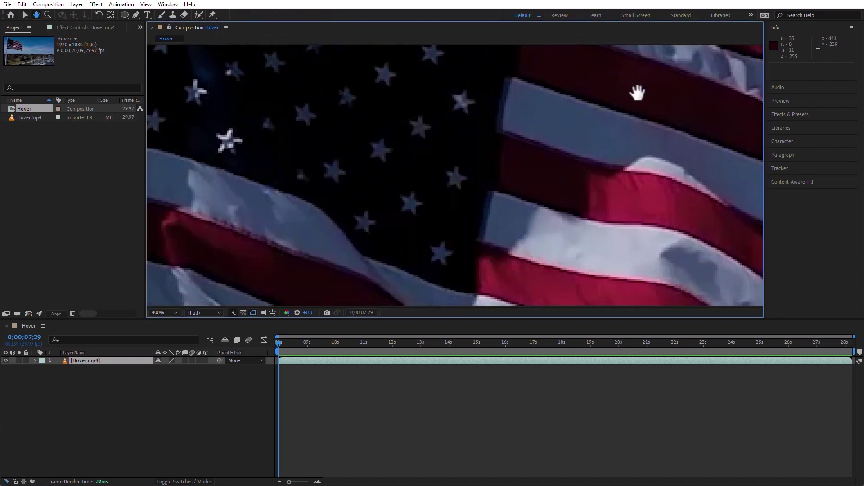
pyautogui.moveTo(351, 205); pyautogui.dragTo(328, 245)
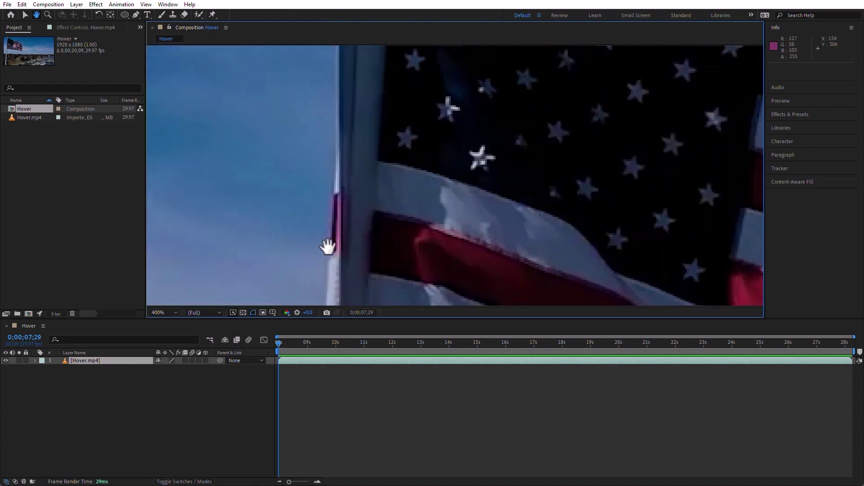
pyautogui.moveTo(590, 139); pyautogui.dragTo(473, 154)
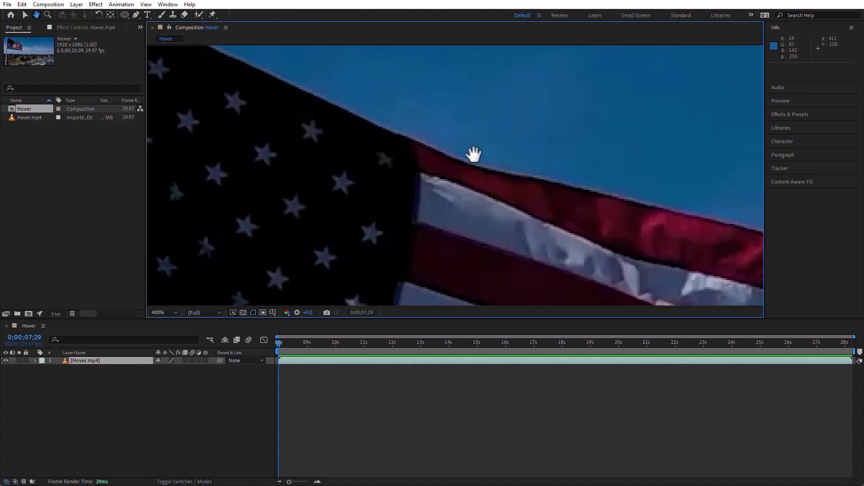
pyautogui.press('v')
pyautogui.scroll(-8, 465, 186)
pyautogui.scroll(7, 464, 188)
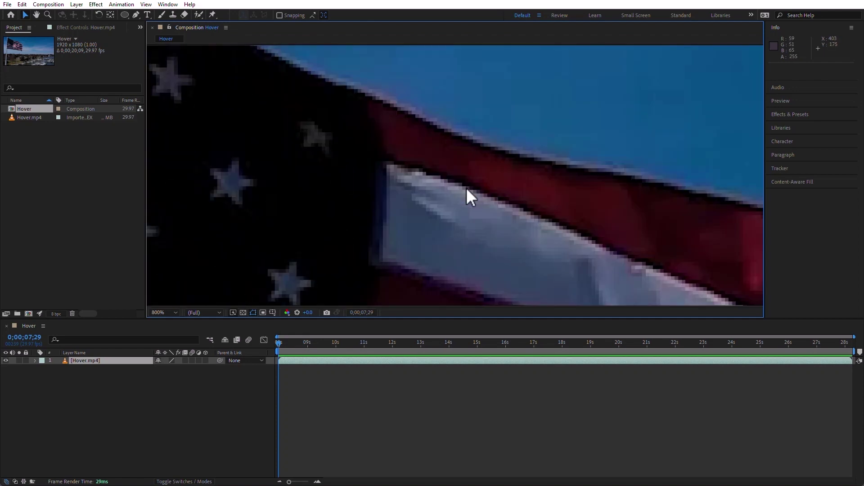
pyautogui.scroll(-6, 465, 187)
pyautogui.scroll(4, 469, 188)
pyautogui.scroll(-2, 469, 188)
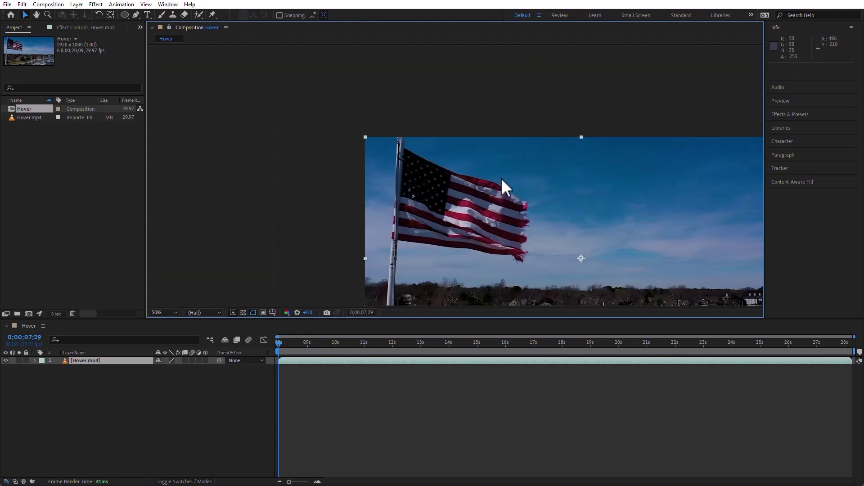
pyautogui.scroll(3, 546, 177)
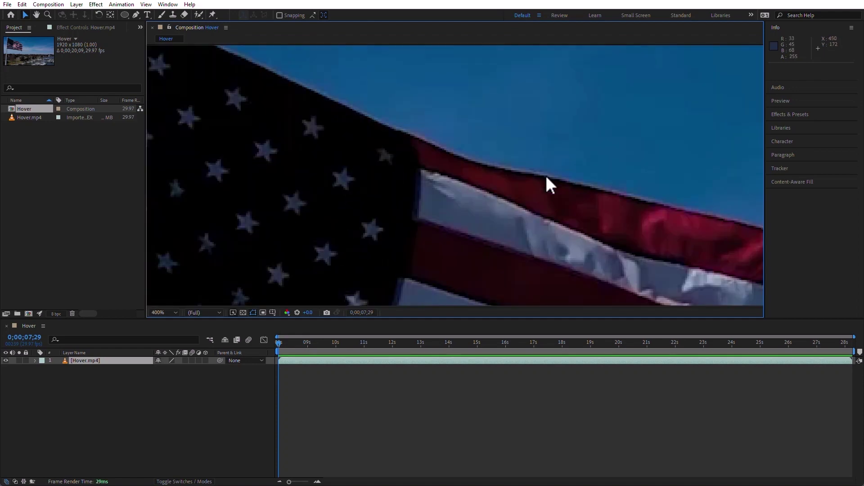
pyautogui.scroll(-5, 546, 177)
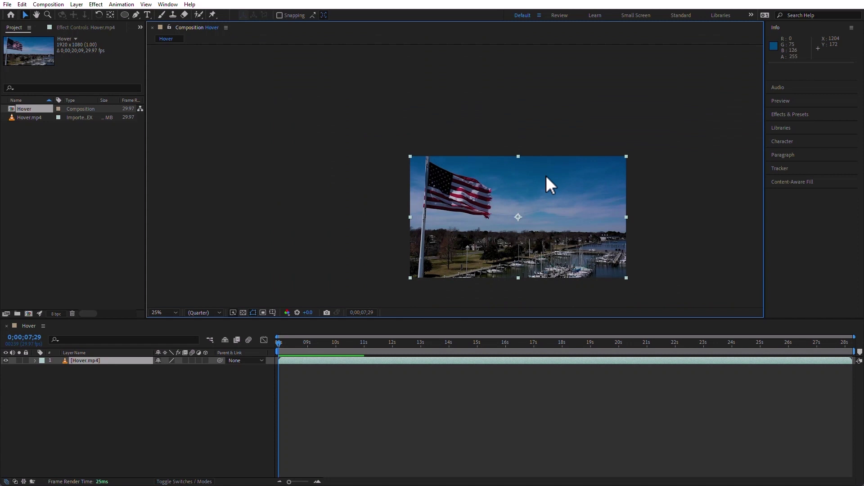
pyautogui.scroll(5, 546, 176)
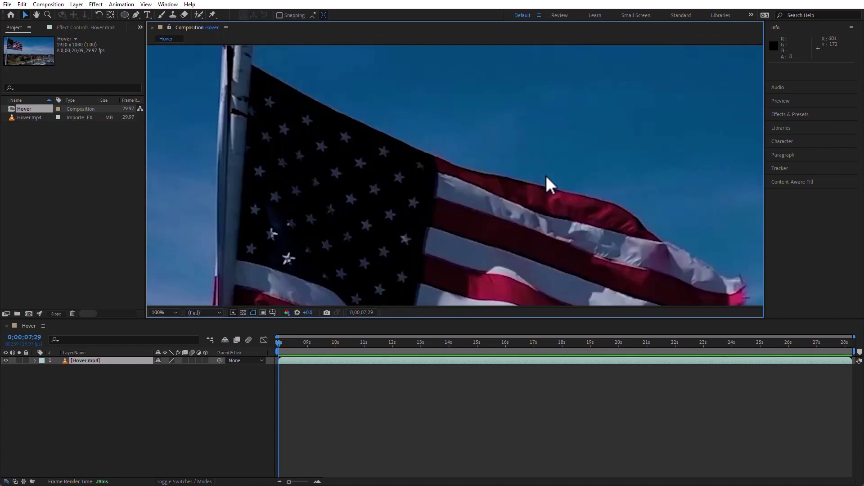
pyautogui.scroll(-5, 546, 177)
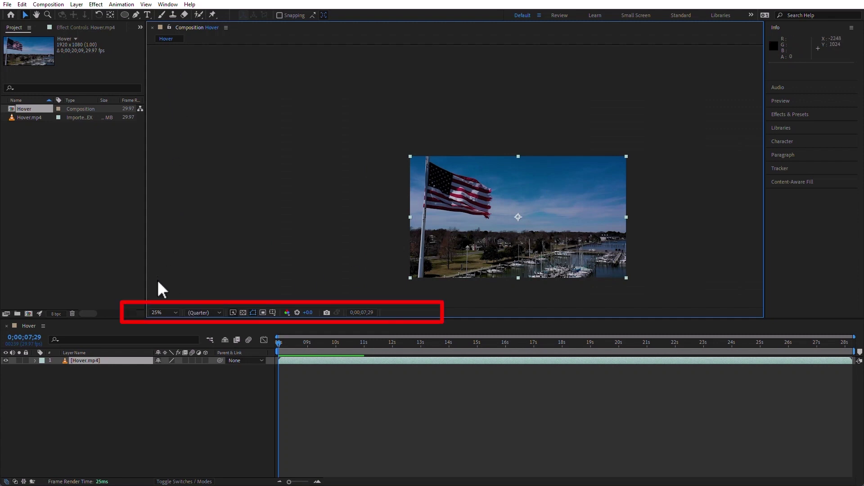
# Set the viewer magnification to 50% and drag the panel border up to enlarge the timeline.
pyautogui.click(175, 311)
pyautogui.click(167, 394)
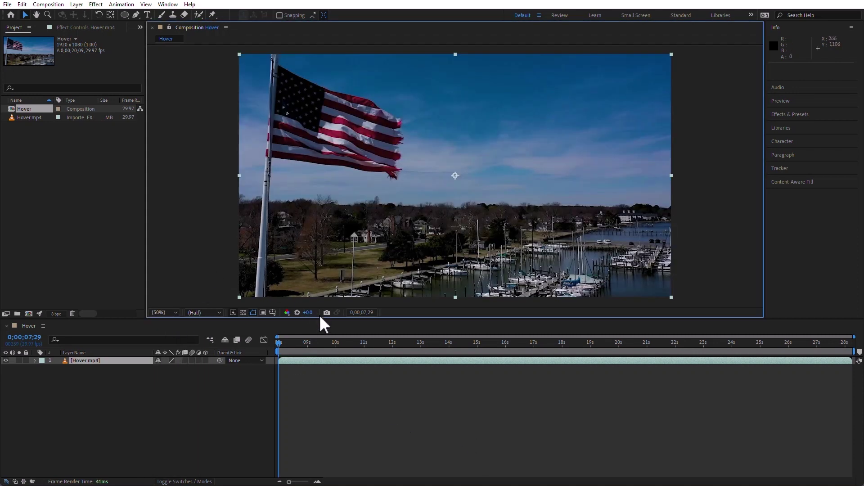
pyautogui.moveTo(320, 319); pyautogui.dragTo(379, 247)
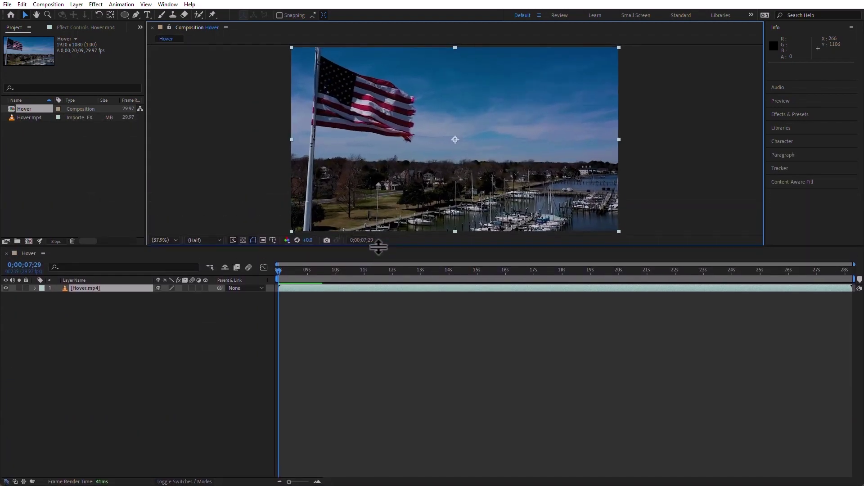
# Set the viewer magnification to Fit, then scroll-zoom back to 25%.
pyautogui.click(172, 239)
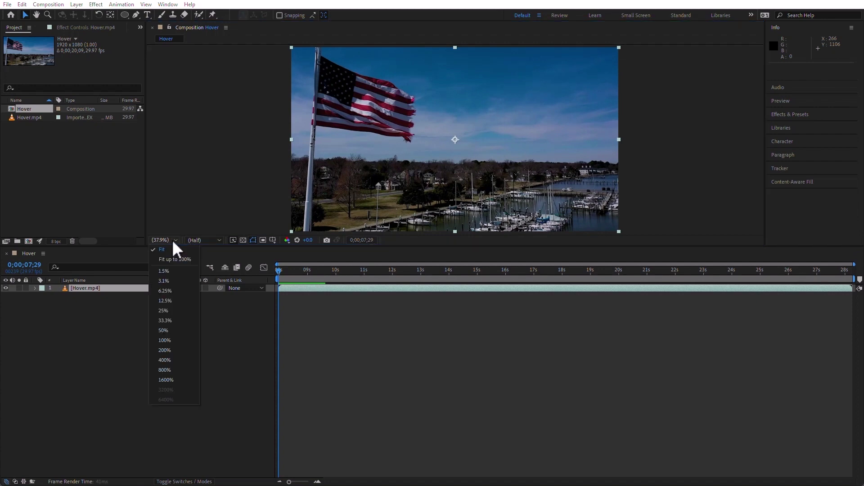
pyautogui.click(178, 351)
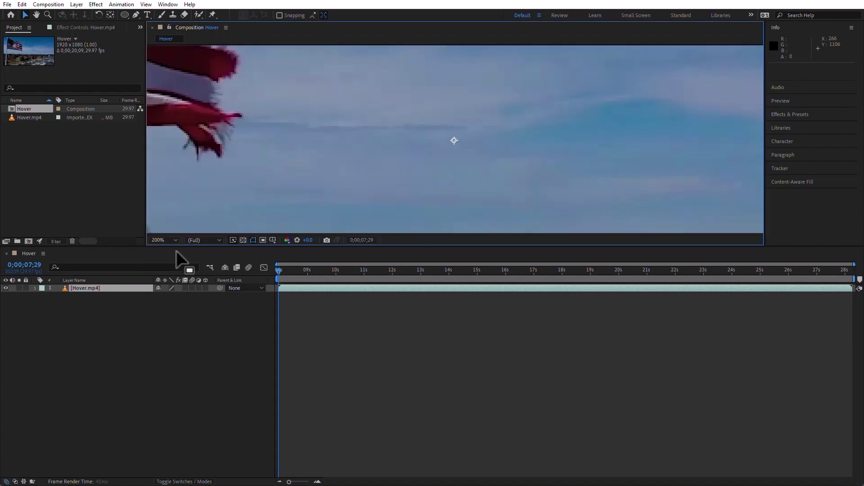
pyautogui.click(174, 238)
pyautogui.click(174, 247)
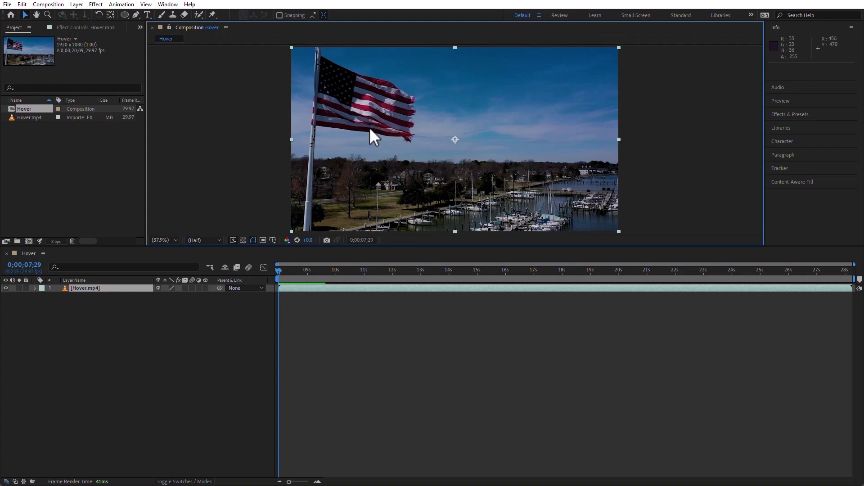
pyautogui.scroll(6, 369, 128)
pyautogui.scroll(-7, 369, 128)
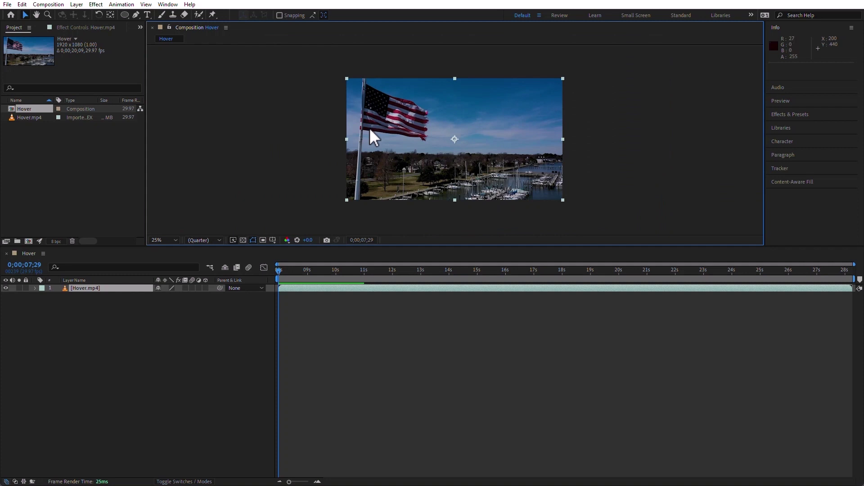
# Set the preview resolution to Full and scroll-zoom in and back out.
pyautogui.click(218, 241)
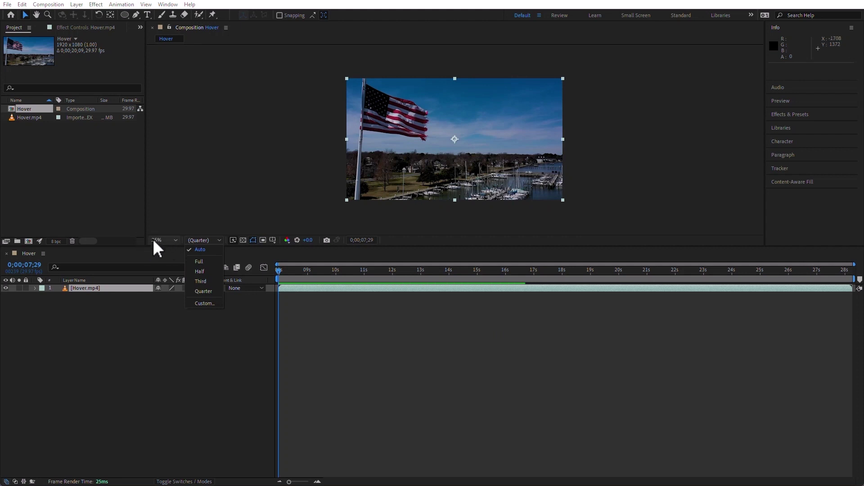
pyautogui.click(211, 261)
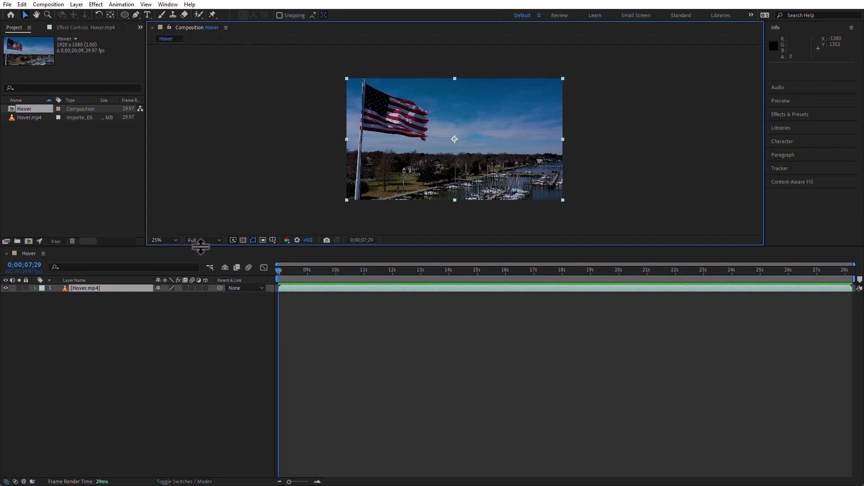
pyautogui.scroll(4, 439, 190)
pyautogui.scroll(-2, 438, 190)
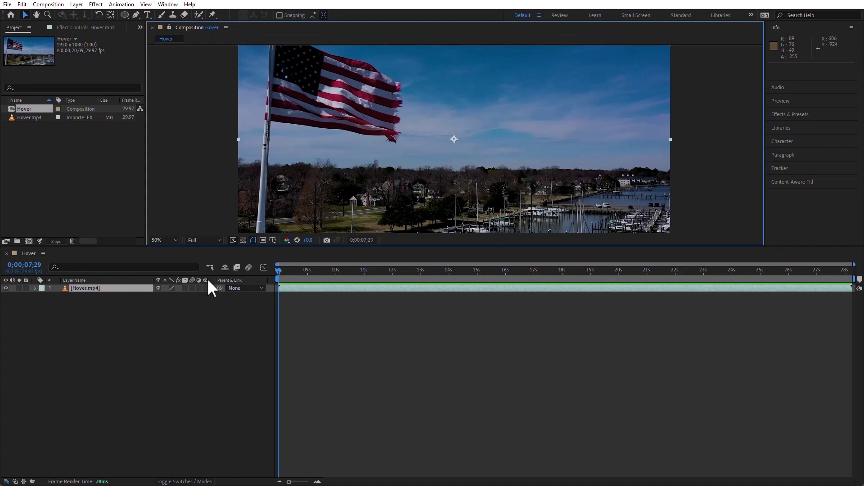
# Set resolution to Auto, then zoom to 100%, in to 1600%, and back down to 25%.
pyautogui.click(202, 240)
pyautogui.click(202, 249)
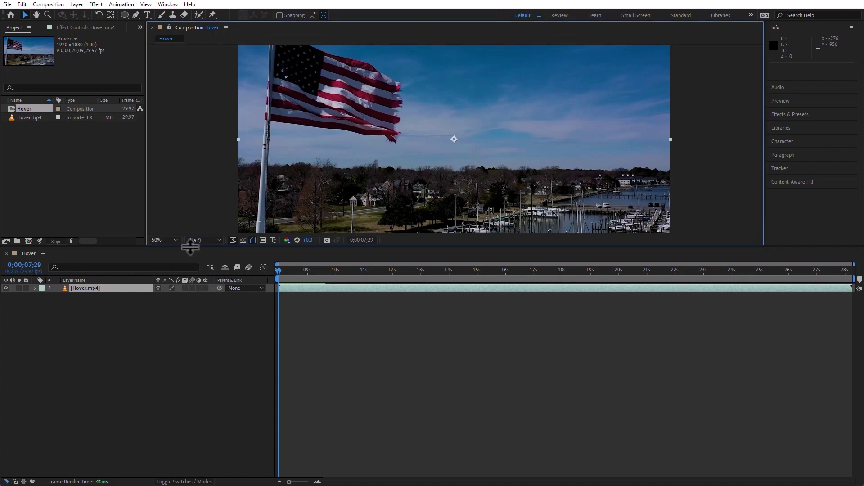
pyautogui.press('/')
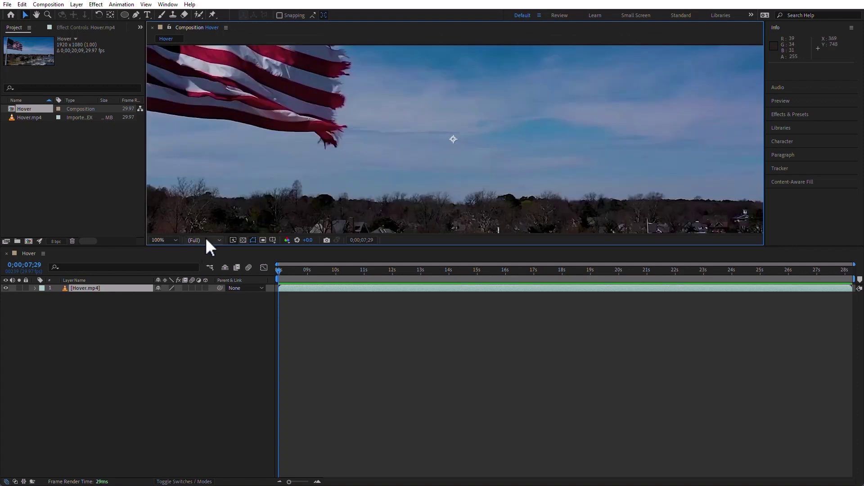
pyautogui.press('.')
pyautogui.press('.')
pyautogui.press('.')
pyautogui.press('.')
pyautogui.press('.')
pyautogui.press('.')
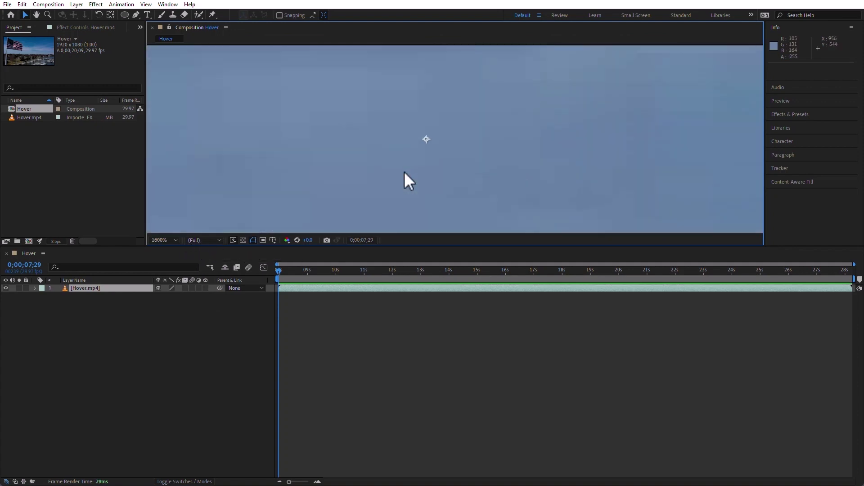
pyautogui.press(',')
pyautogui.press(',')
pyautogui.press(',')
pyautogui.press(',')
pyautogui.press(',')
pyautogui.press(',')
pyautogui.press(',')
pyautogui.press(',')
pyautogui.press(',')
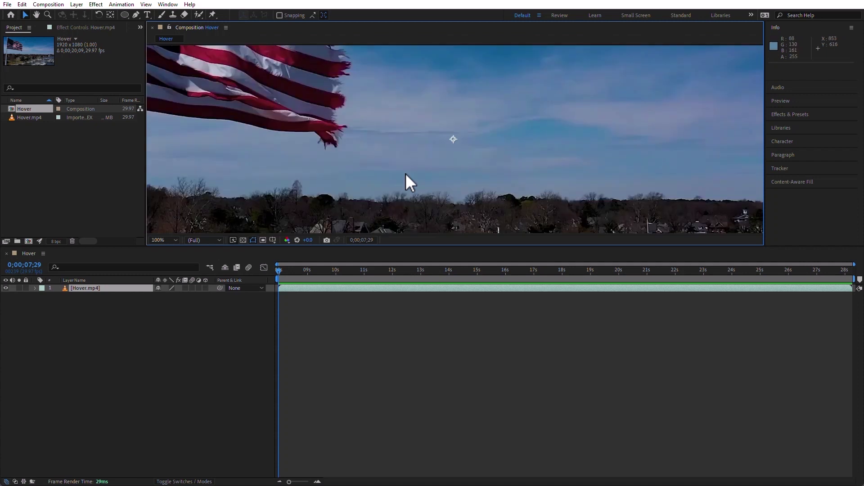
pyautogui.press('.')
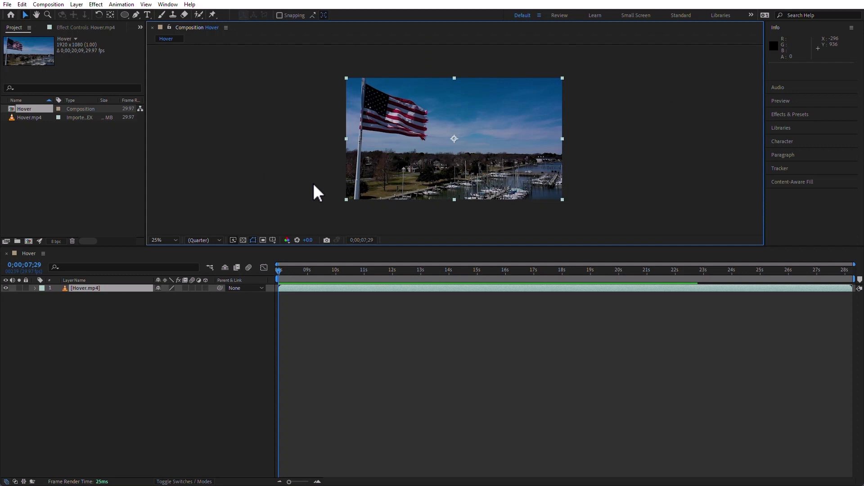
# Try Off (Final Quality) fast previews, then switch Fast Previews to Adaptive Resolution.
pyautogui.click(234, 240)
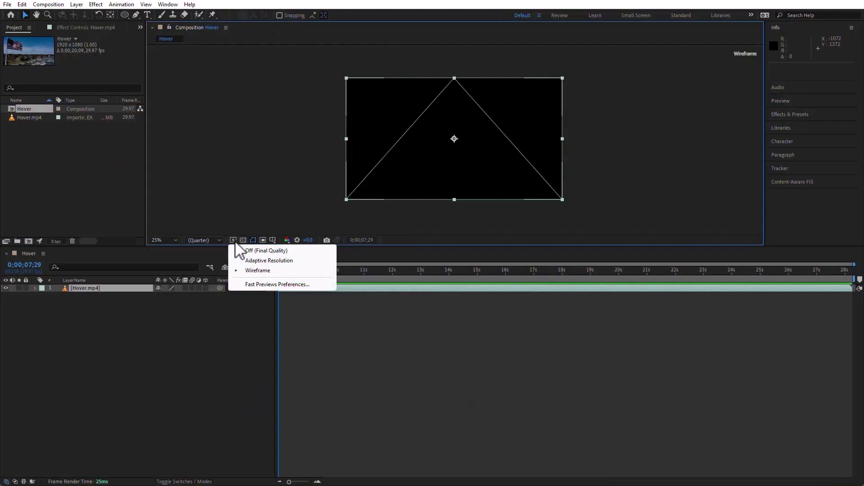
pyautogui.click(298, 250)
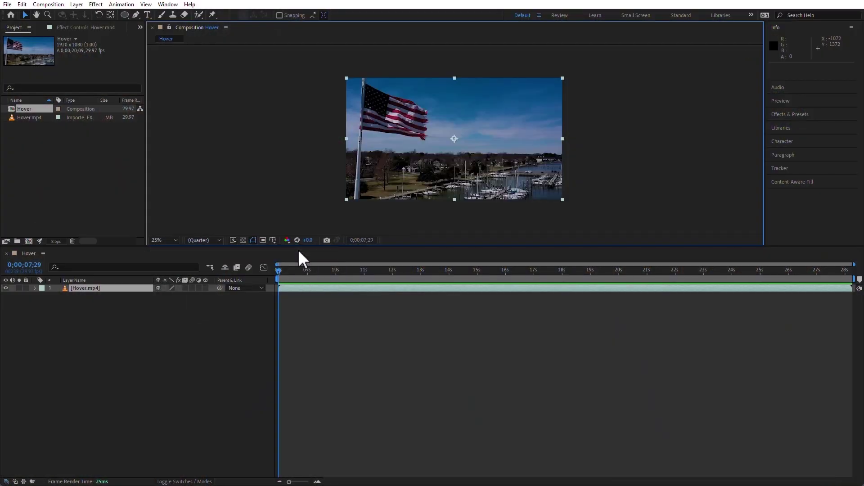
pyautogui.click(238, 239)
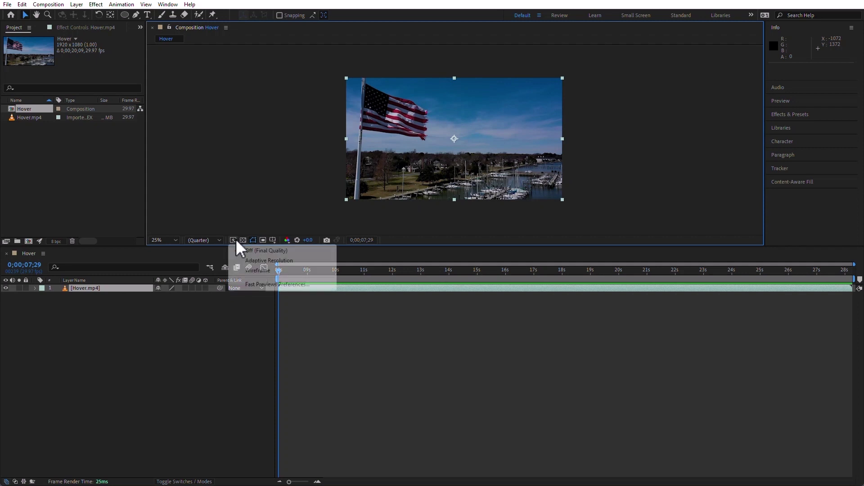
pyautogui.click(300, 261)
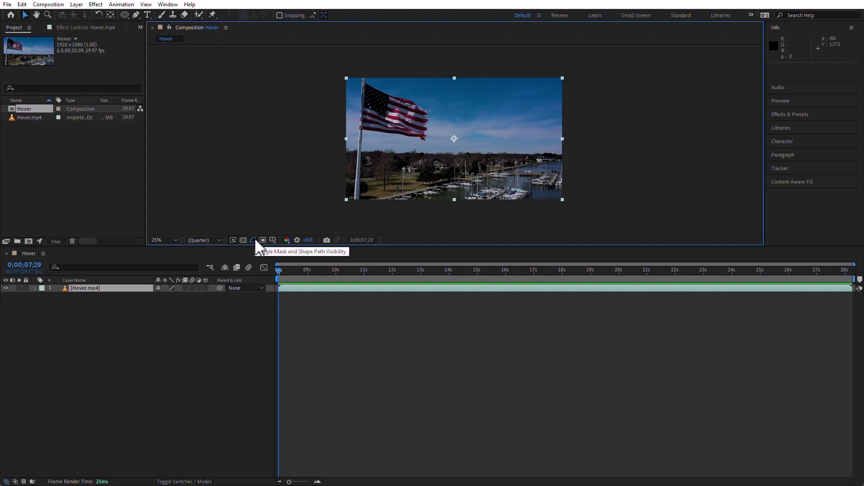
# Draw an elliptical Mask 1 over the flag footage and toggle its outline off, on, and off.
pyautogui.click(124, 15)
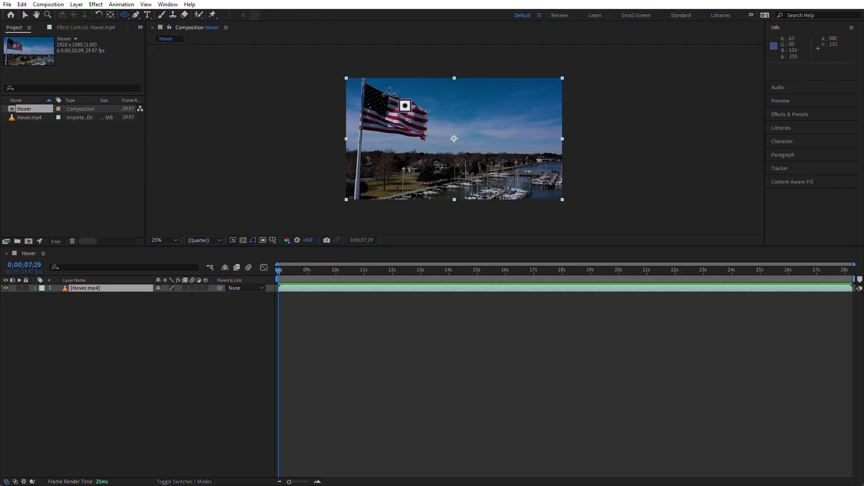
pyautogui.moveTo(389, 93); pyautogui.dragTo(546, 170)
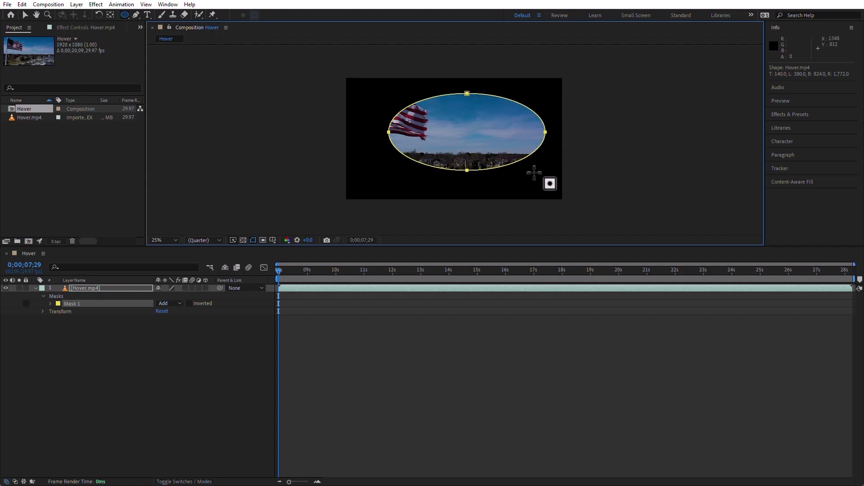
pyautogui.click(254, 240)
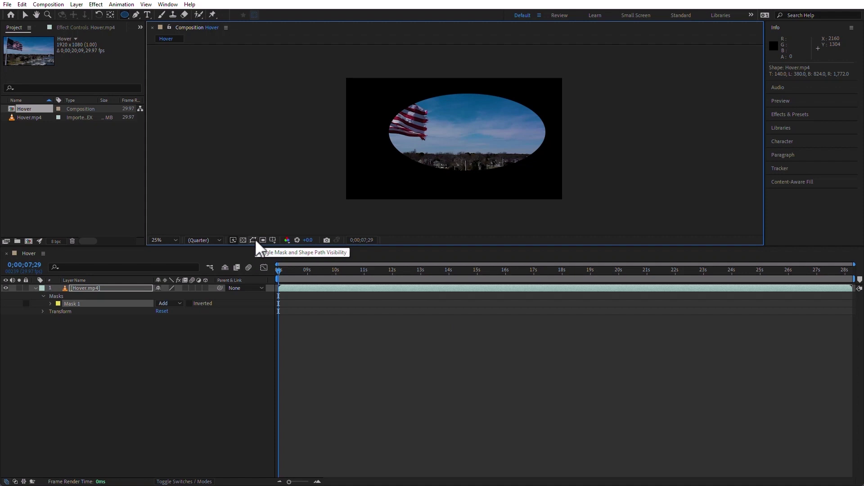
pyautogui.click(256, 241)
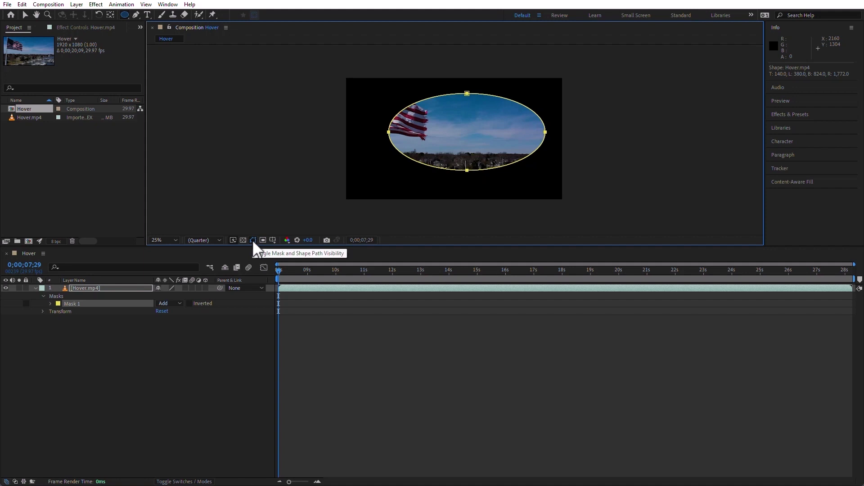
pyautogui.click(252, 240)
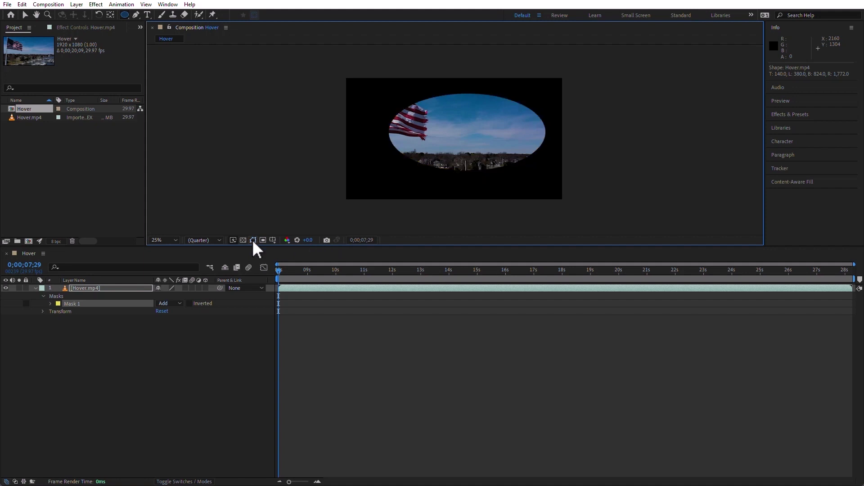
# Select Mask 1 on the Hover.mp4 layer and delete it.
pyautogui.click(72, 304)
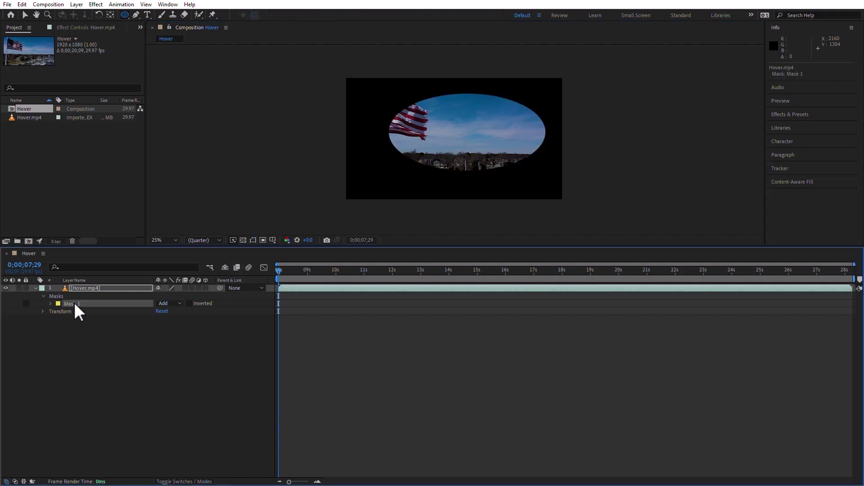
pyautogui.press('Delete')
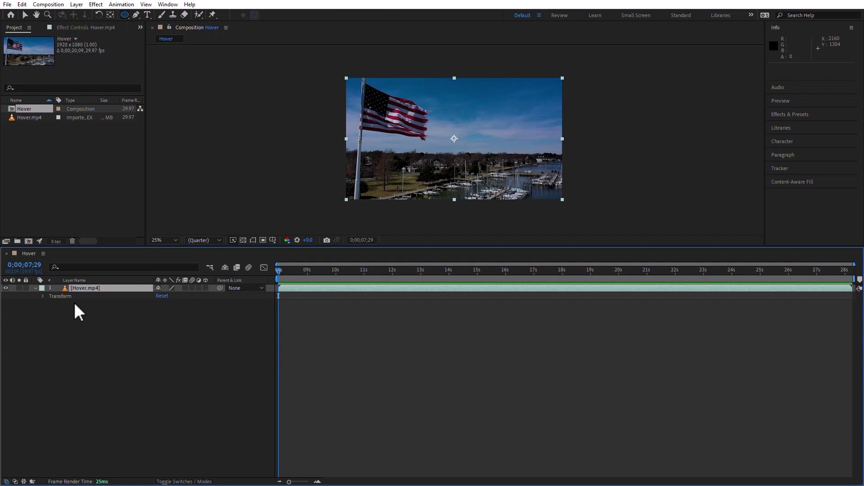
pyautogui.click(263, 240)
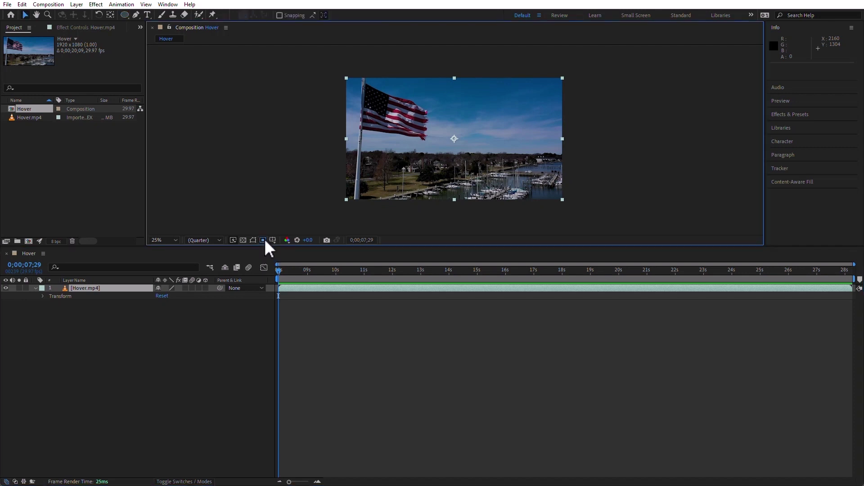
pyautogui.moveTo(355, 79); pyautogui.dragTo(445, 148)
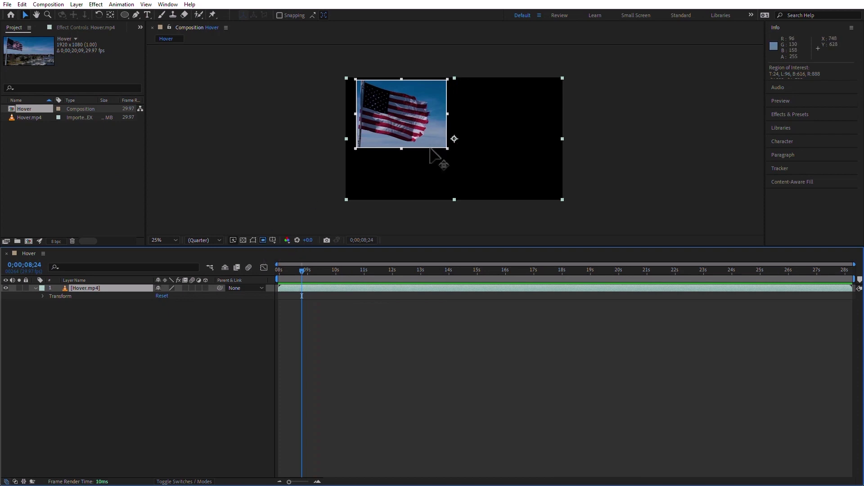
pyautogui.click(263, 240)
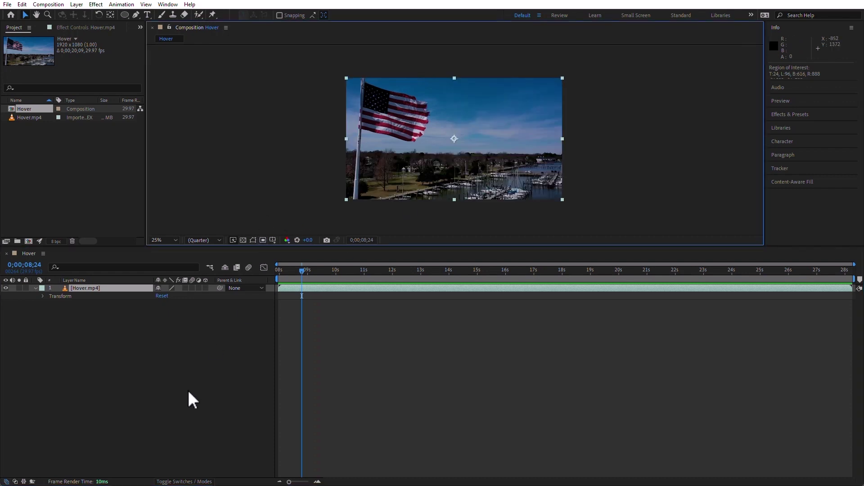
pyautogui.click(272, 240)
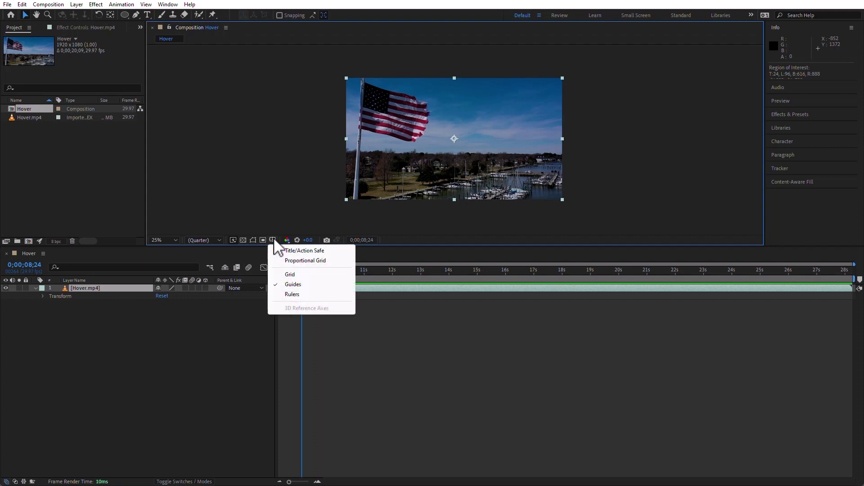
# Show Title/Action Safe zones, a proportional grid and rulers, then drag a horizontal guide to 284.
pyautogui.click(326, 251)
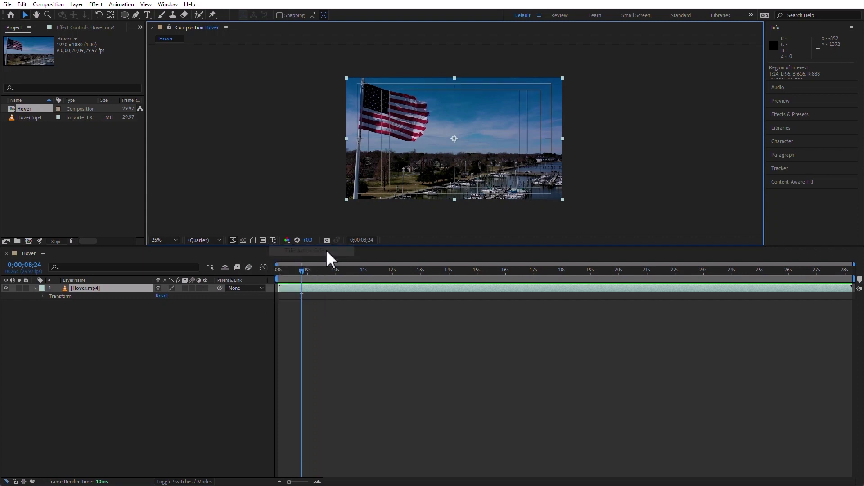
pyautogui.click(273, 240)
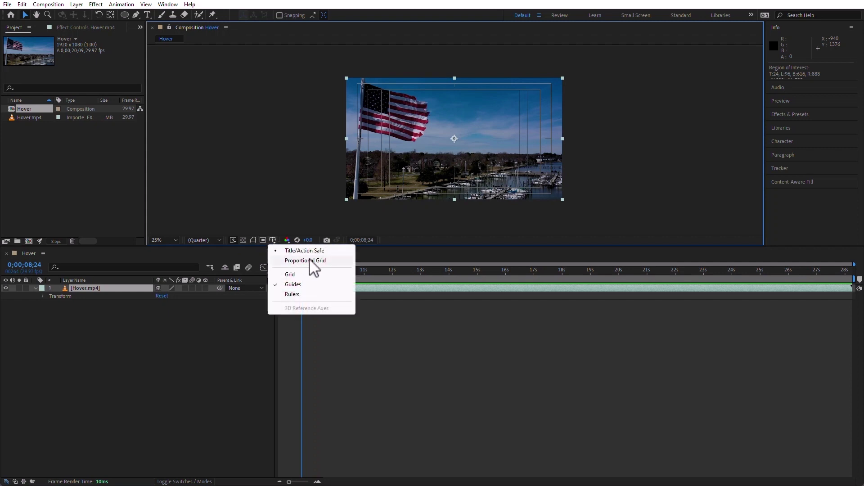
pyautogui.click(311, 260)
pyautogui.click(273, 240)
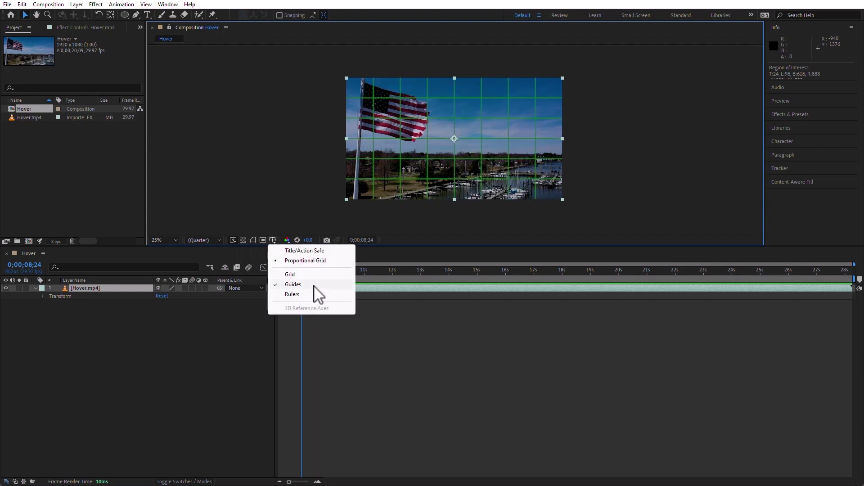
pyautogui.click(312, 295)
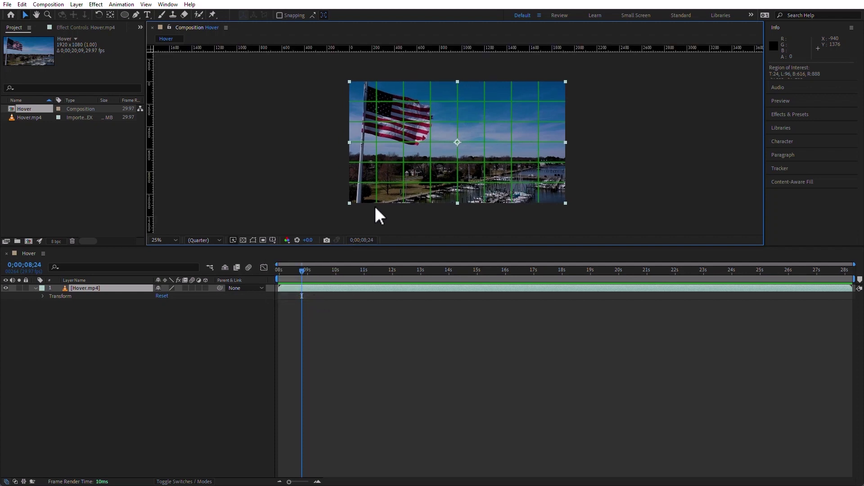
pyautogui.moveTo(452, 50); pyautogui.dragTo(459, 113)
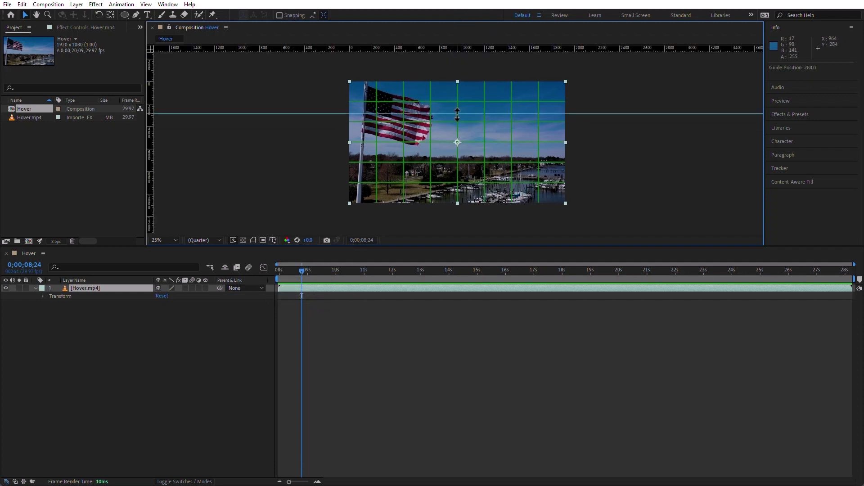
# Turn off the proportional grid, the guides and the rulers.
pyautogui.click(273, 240)
pyautogui.click(297, 260)
pyautogui.click(273, 240)
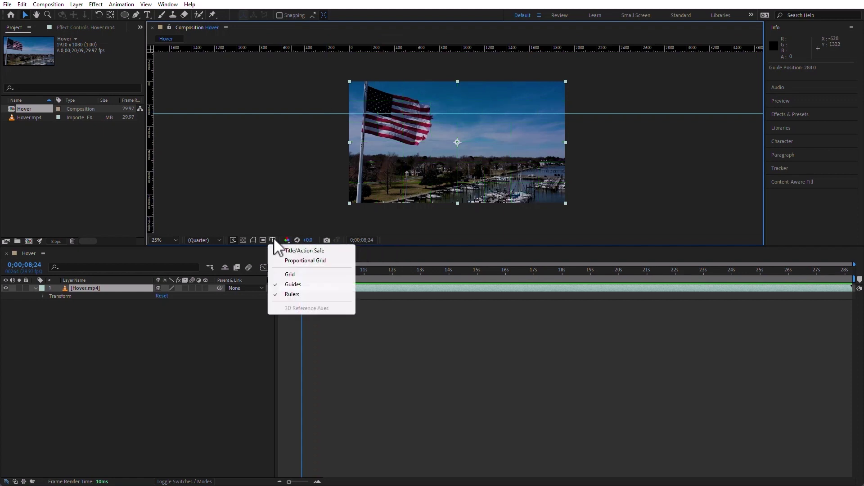
pyautogui.click(308, 284)
pyautogui.click(273, 240)
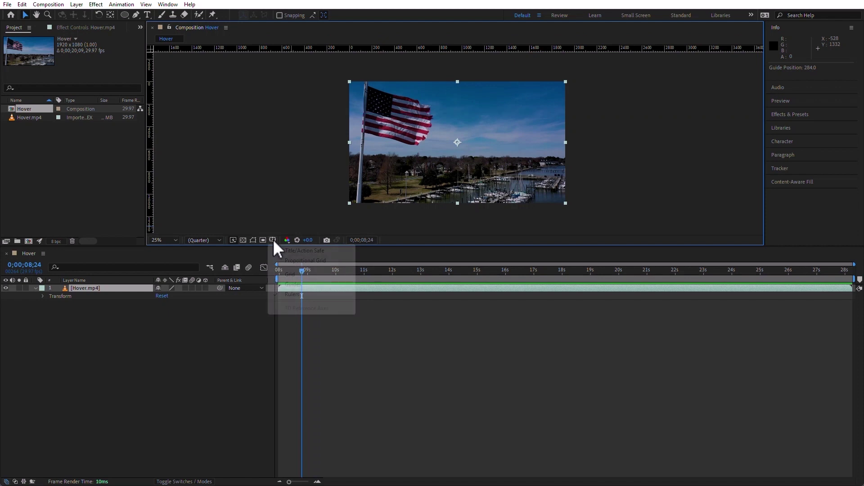
pyautogui.click(299, 296)
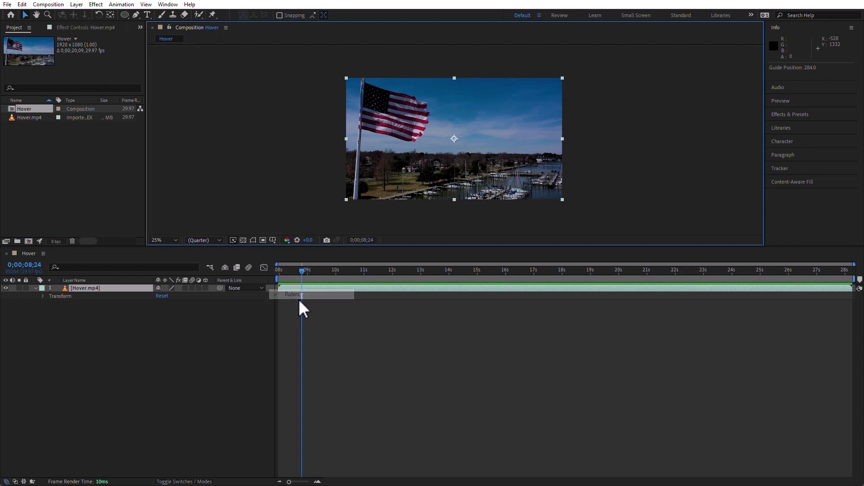
# Deselect the layer and view the Red, Green, then Alpha channel in the viewer.
pyautogui.click(287, 240)
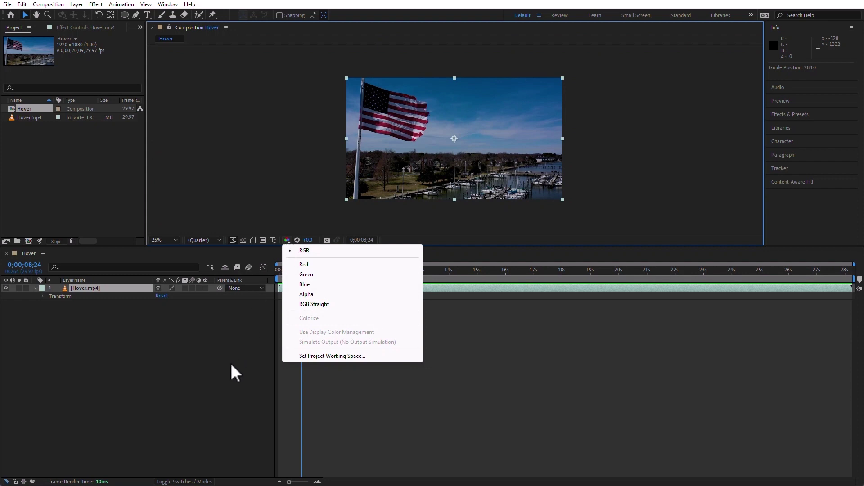
pyautogui.click(230, 363)
pyautogui.click(287, 239)
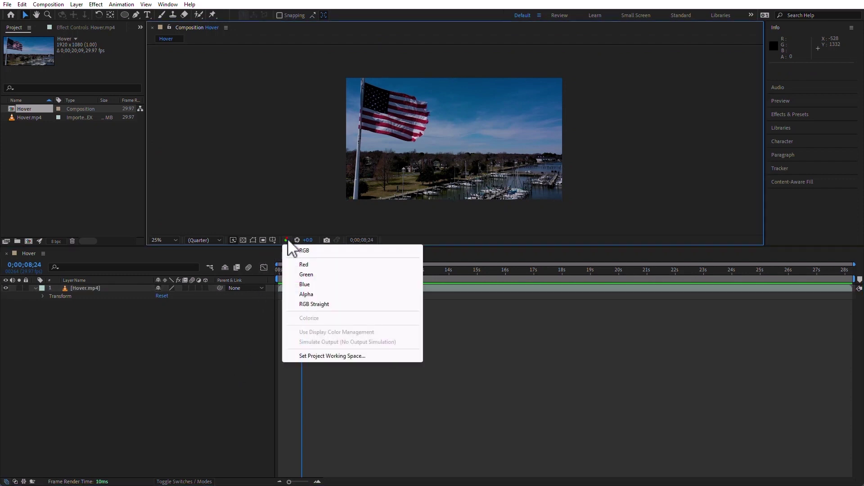
pyautogui.click(305, 264)
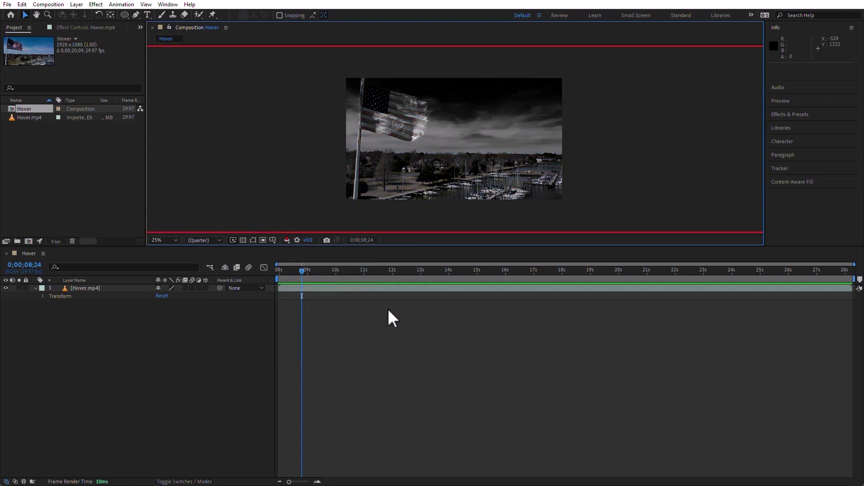
pyautogui.click(287, 239)
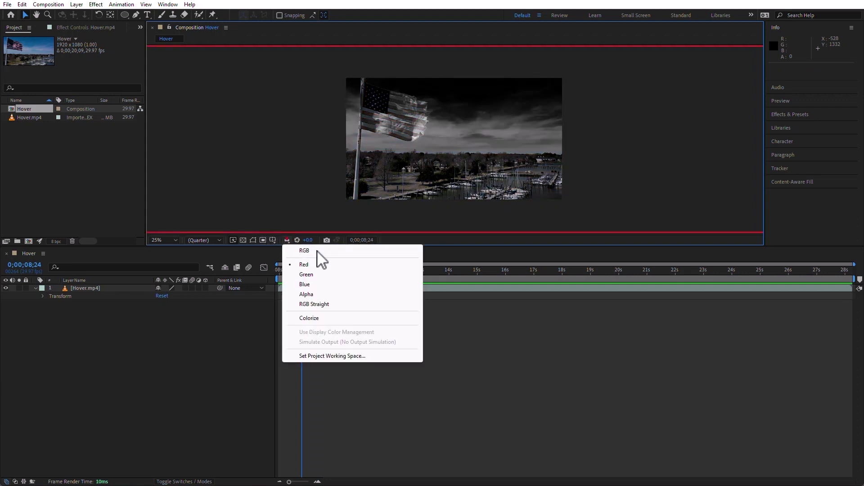
pyautogui.click(318, 275)
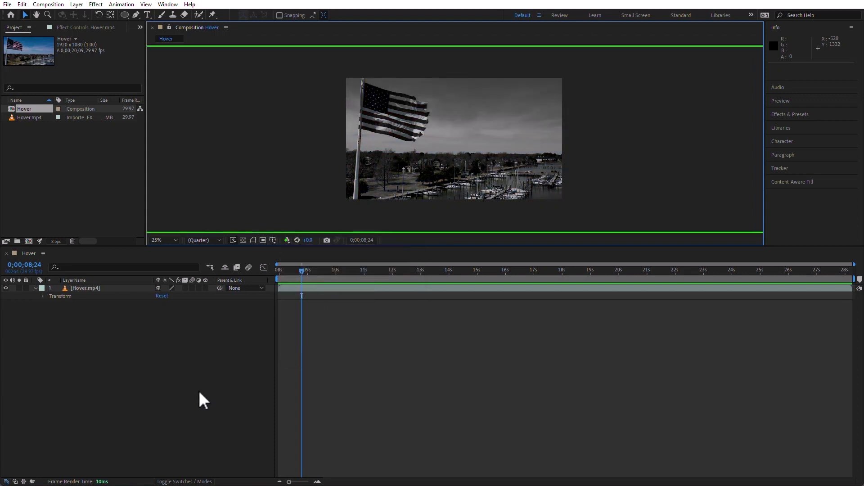
pyautogui.click(286, 239)
pyautogui.click(331, 298)
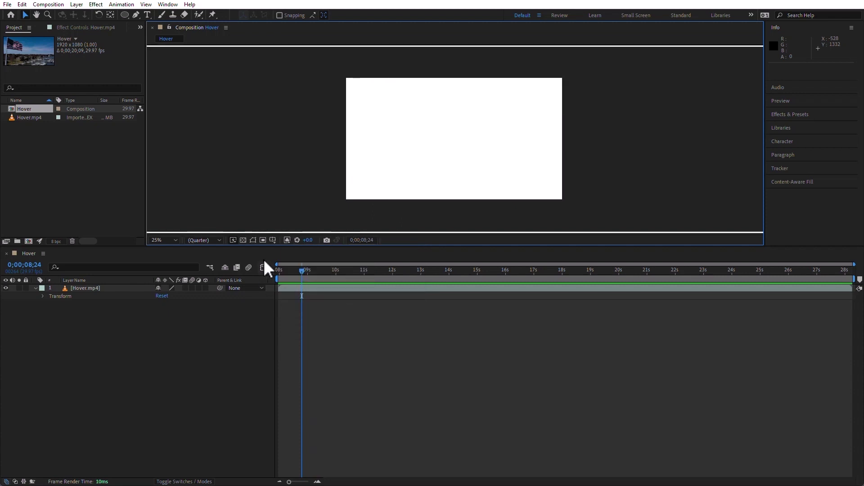
# View the RGB Straight channels, then return the viewer to full RGB.
pyautogui.click(286, 240)
pyautogui.click(322, 307)
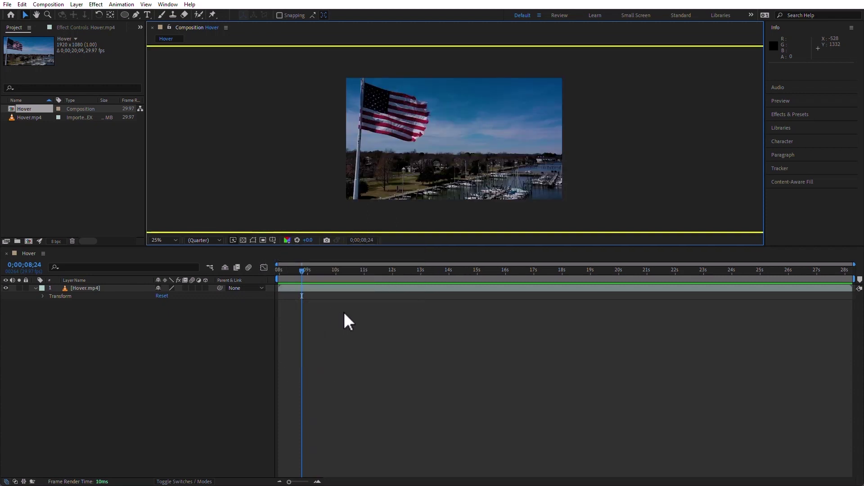
pyautogui.click(287, 240)
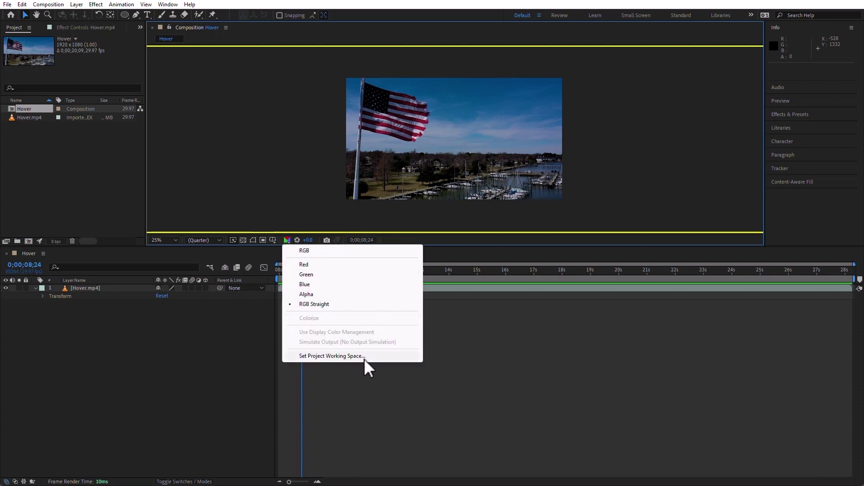
pyautogui.click(318, 250)
pyautogui.click(286, 239)
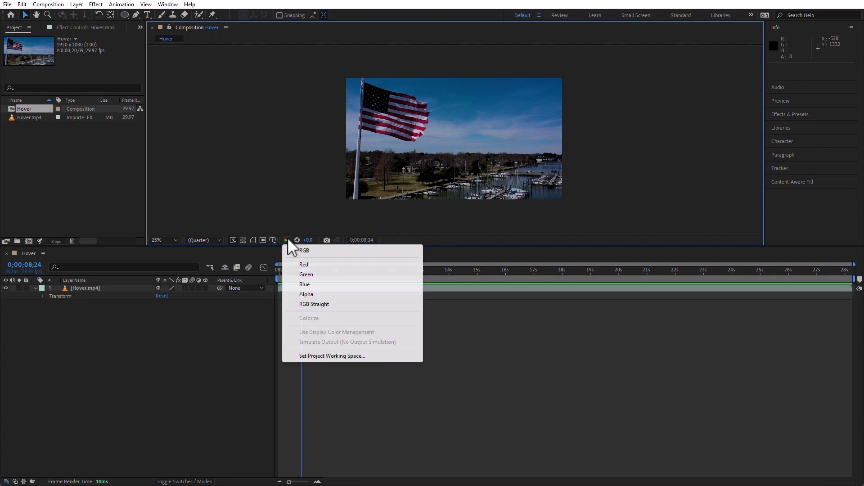
pyautogui.click(368, 356)
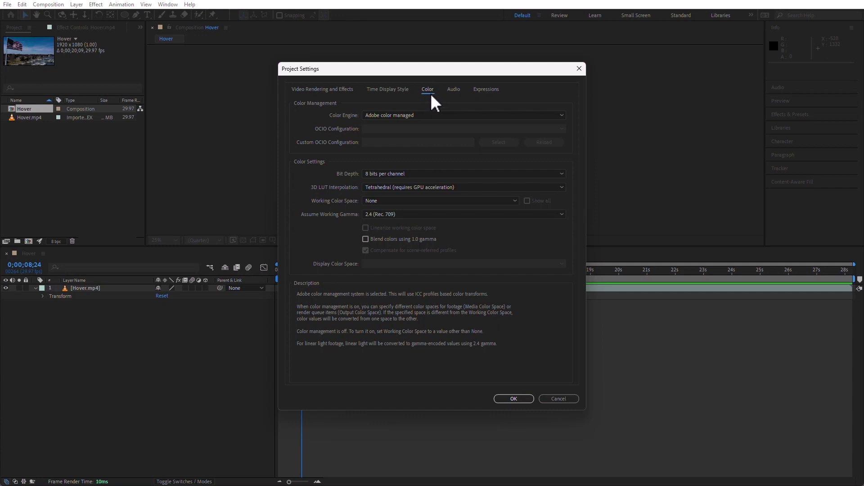
pyautogui.click(576, 399)
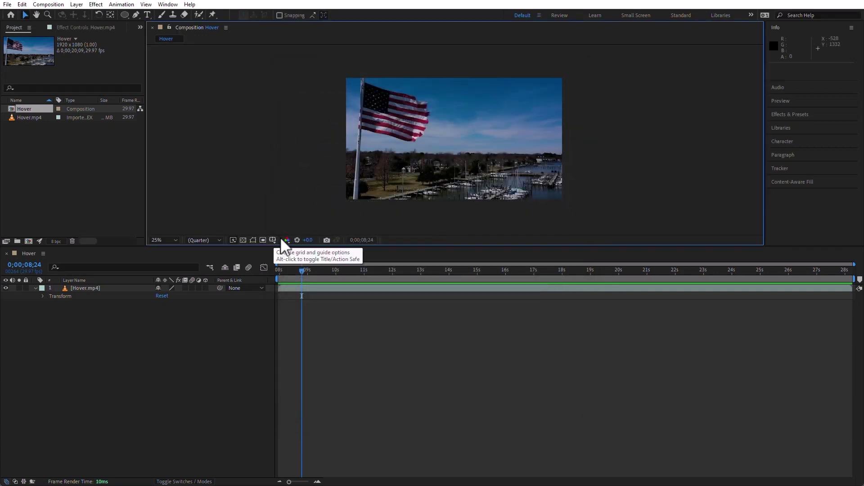
# Scrub the viewer exposure up, reset it to +0.0, then set it to +2.3.
pyautogui.click(287, 239)
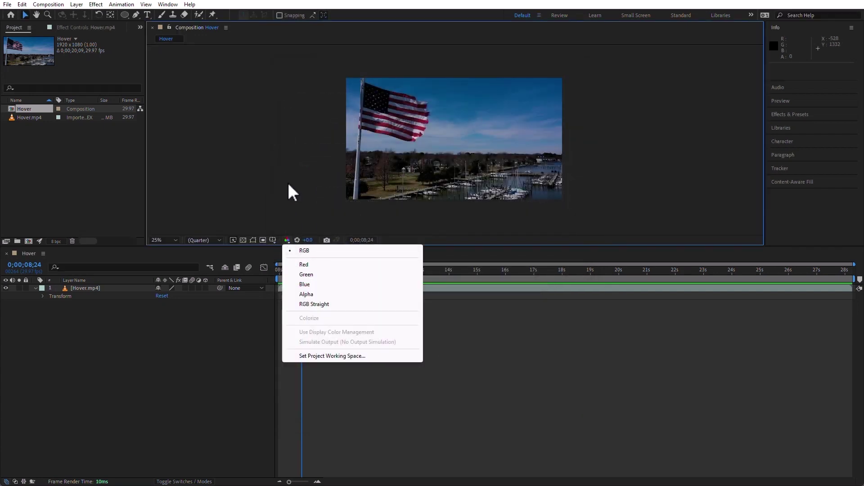
pyautogui.click(303, 234)
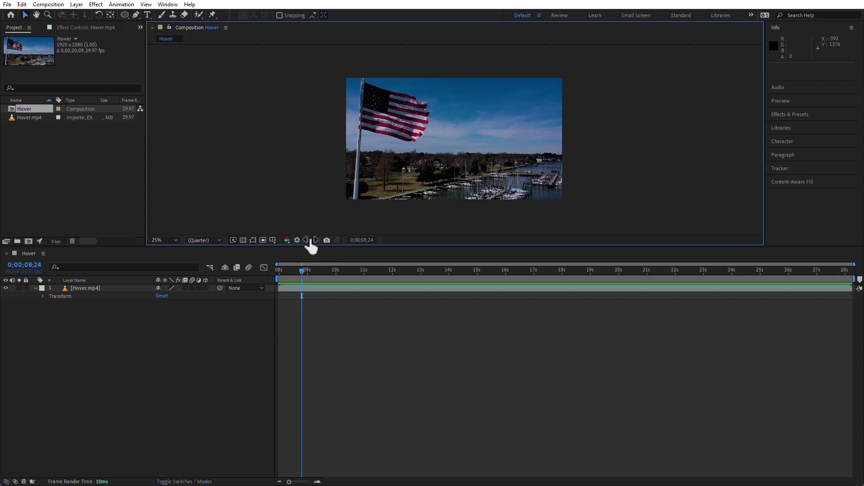
pyautogui.moveTo(309, 240); pyautogui.dragTo(703, 222)
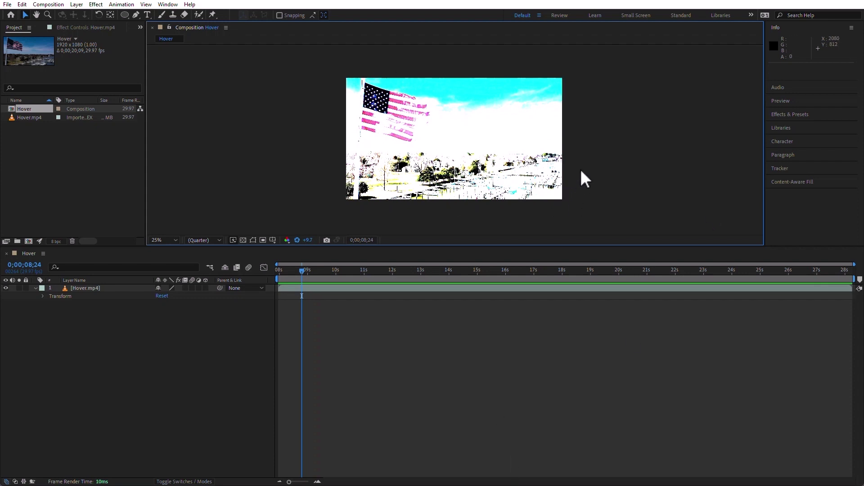
pyautogui.click(297, 240)
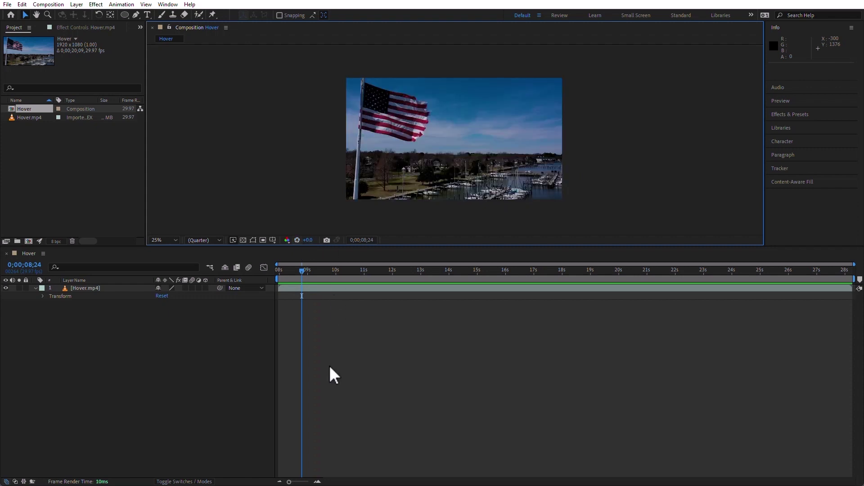
pyautogui.moveTo(308, 240); pyautogui.dragTo(407, 234)
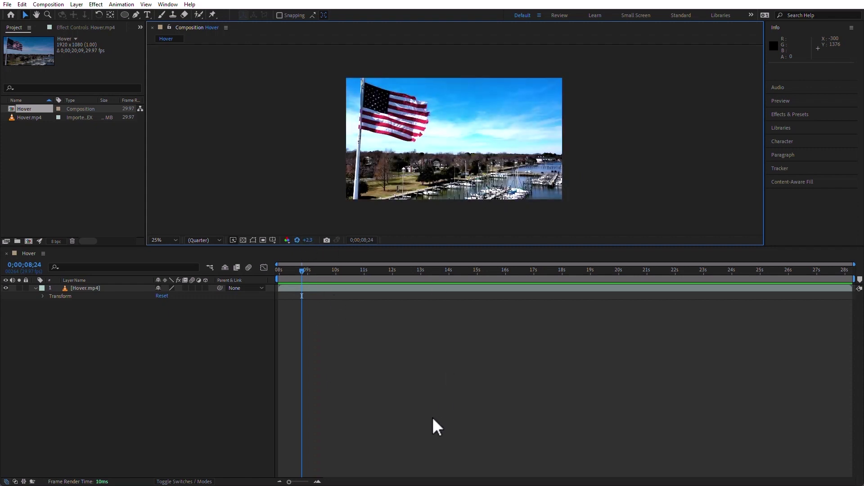
# Reset exposure to +0.0, snapshot the frame at 0;00;24;09, and move to 0;00;11;23.
pyautogui.click(297, 240)
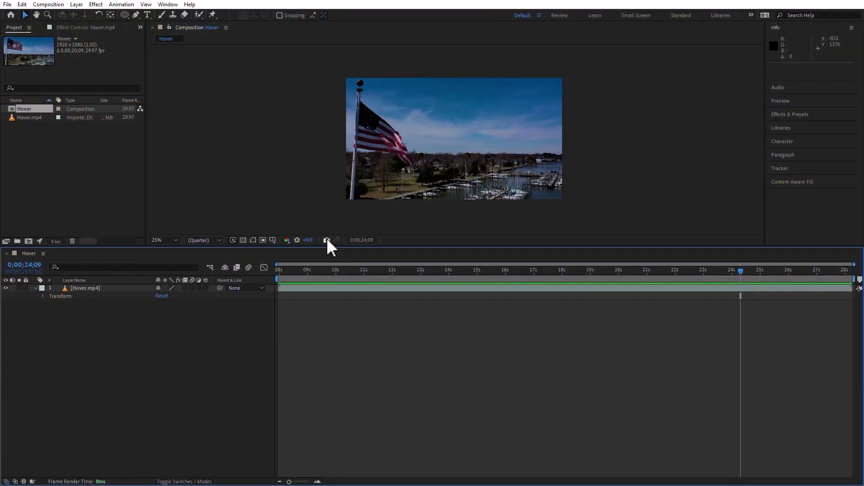
pyautogui.click(326, 240)
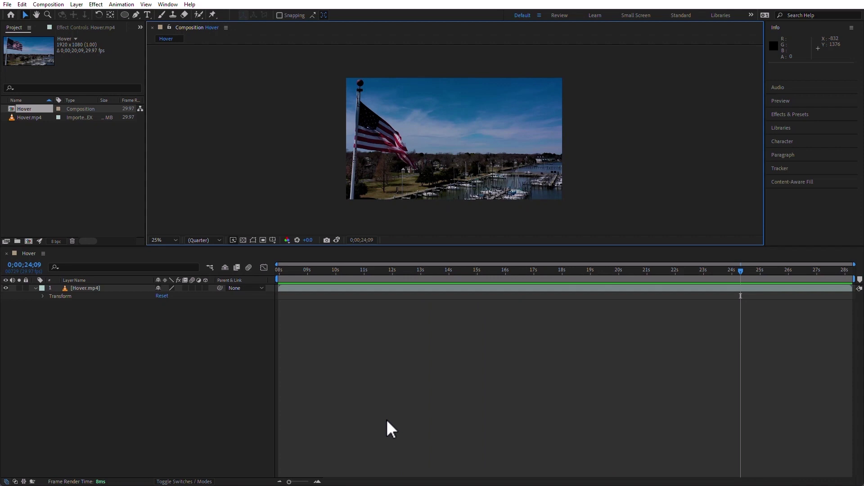
pyautogui.click(386, 271)
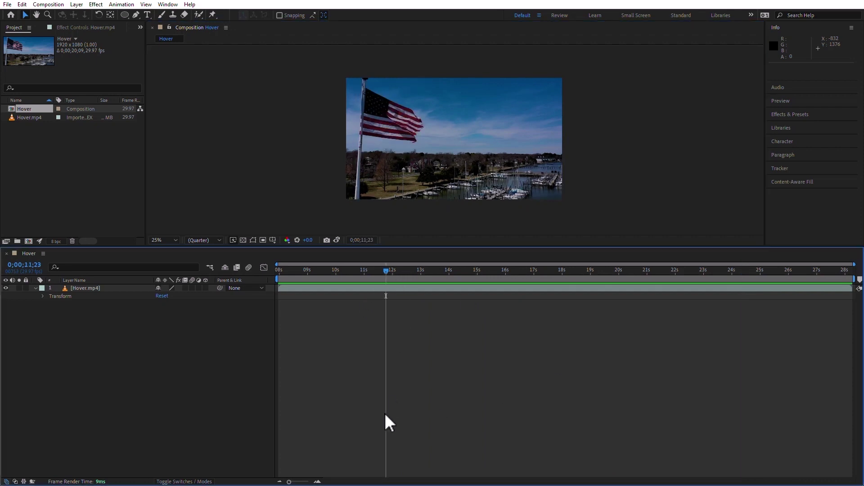
# Show the stored snapshot repeatedly to compare it with frame 0;00;11;23.
pyautogui.click(337, 239)
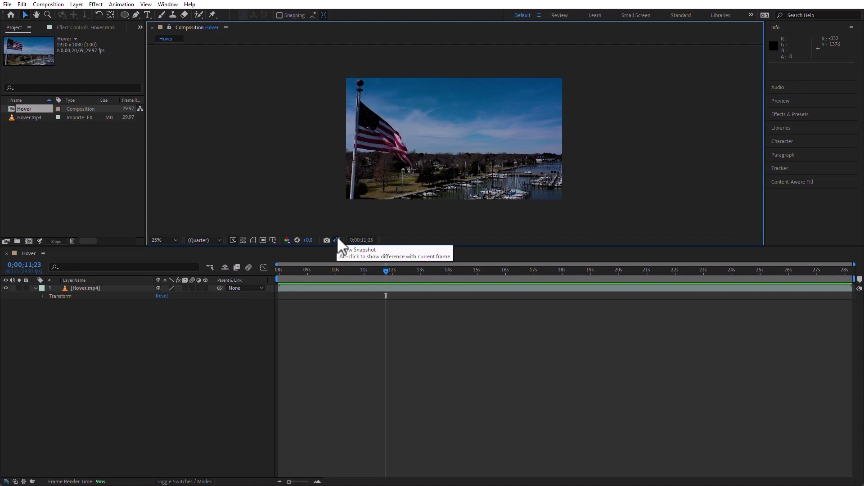
pyautogui.click(338, 238)
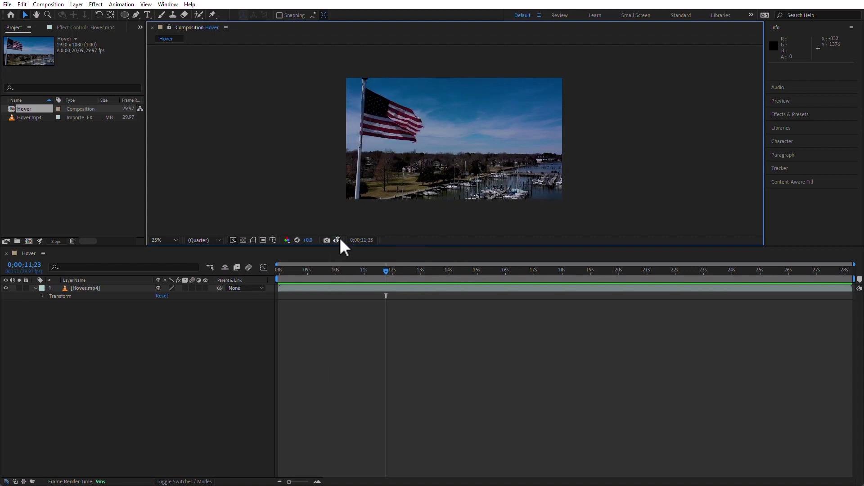
pyautogui.click(337, 239)
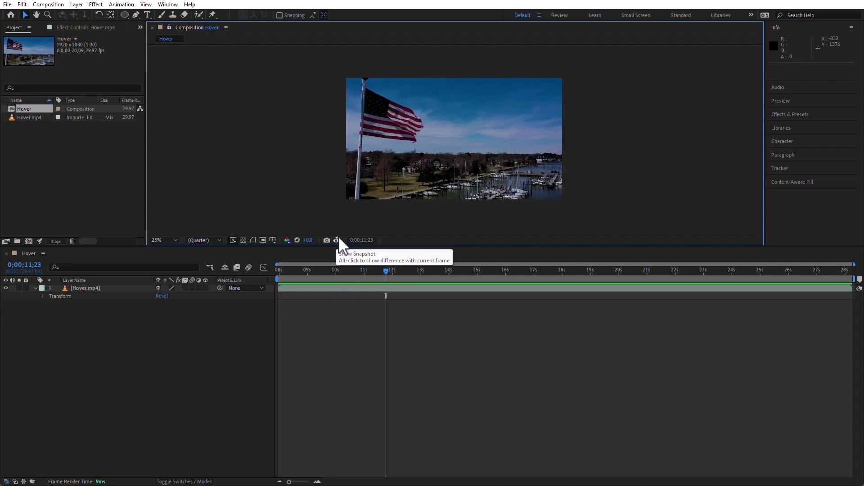
pyautogui.click(337, 239)
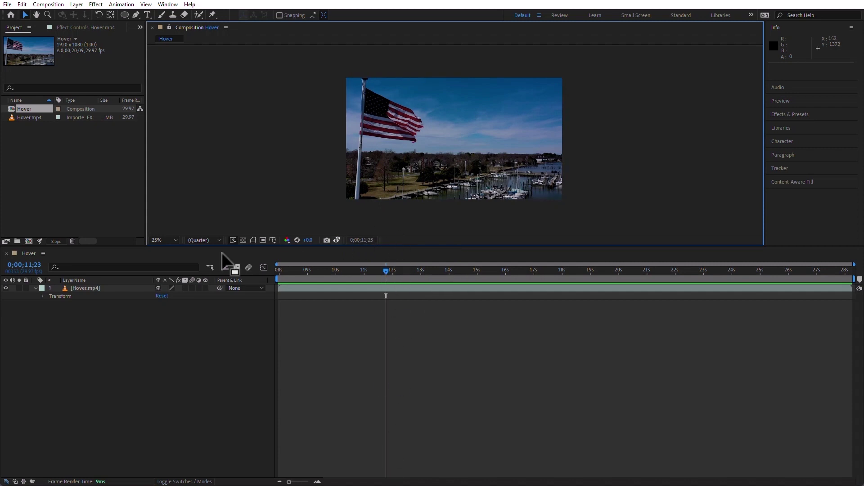
# Jump the Hover composition's current time to 0;00;13;00 by entering 1300.
pyautogui.click(365, 240)
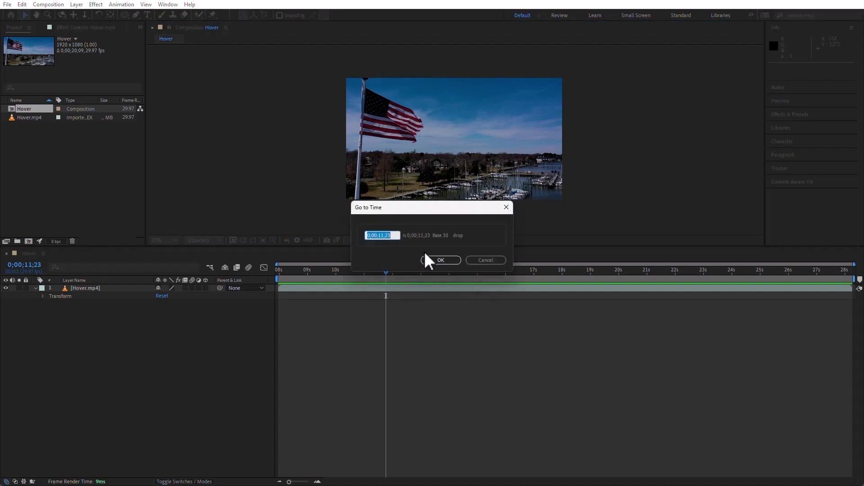
pyautogui.write('1300')
pyautogui.press('Return')
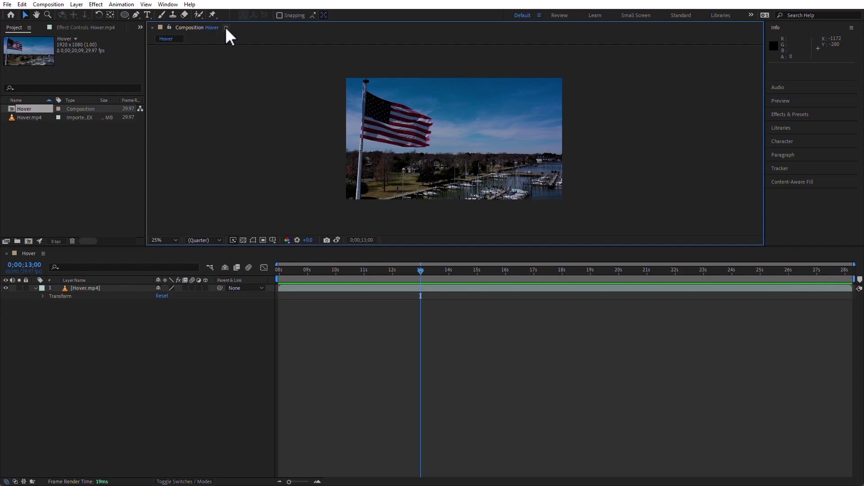
pyautogui.click(226, 28)
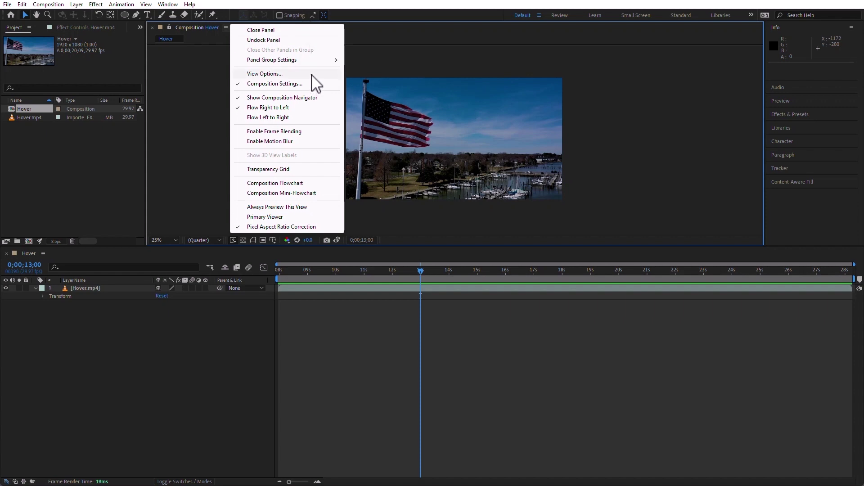
# Show the viewer's View Options dialog, with Masks unticked, and move it up and left.
pyautogui.moveTo(316, 60)
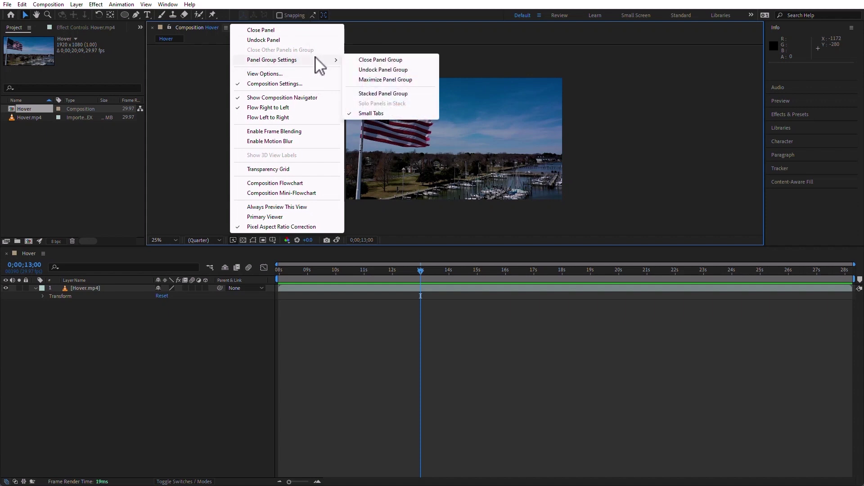
pyautogui.click(289, 73)
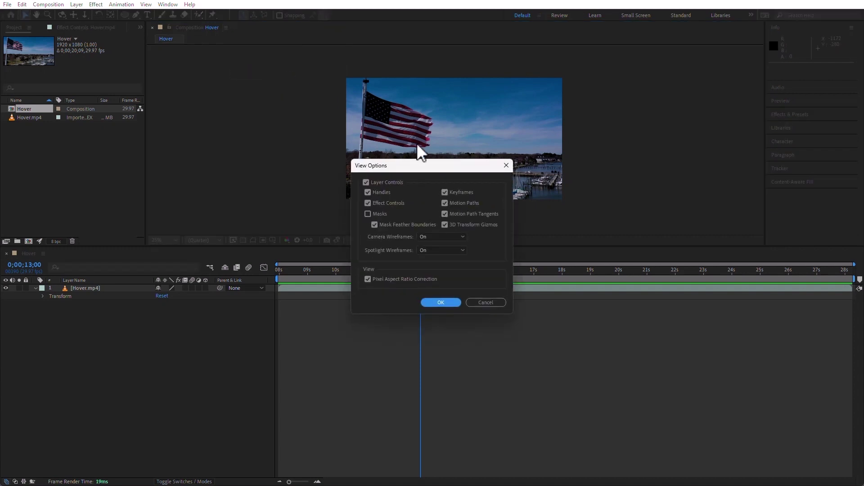
pyautogui.moveTo(415, 165); pyautogui.dragTo(387, 87)
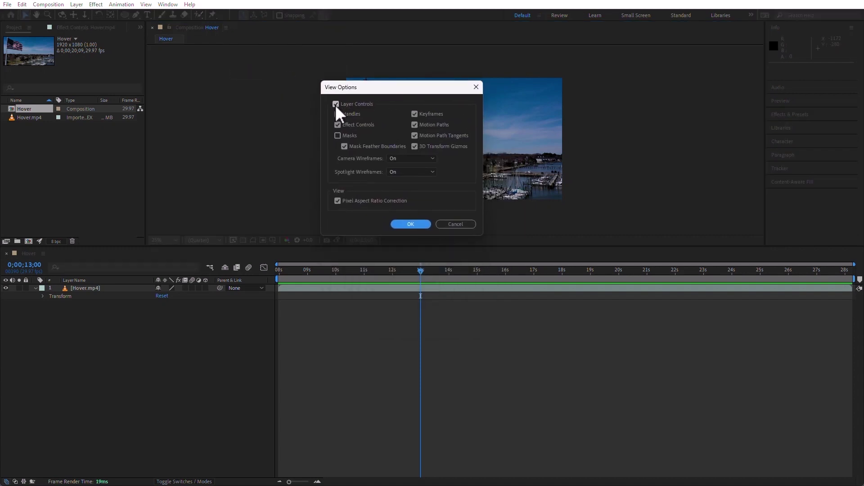